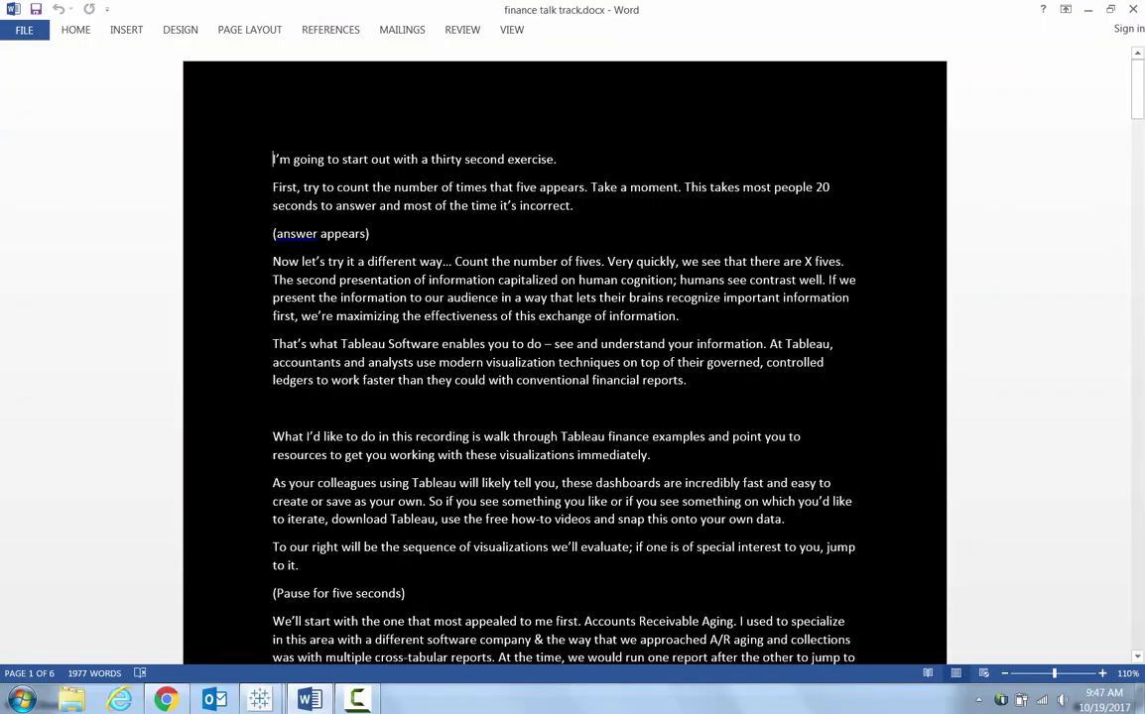
Step: Show the finished Tableau word cloud's Why? dashboard full screen as a presentation
key("alt+Tab")
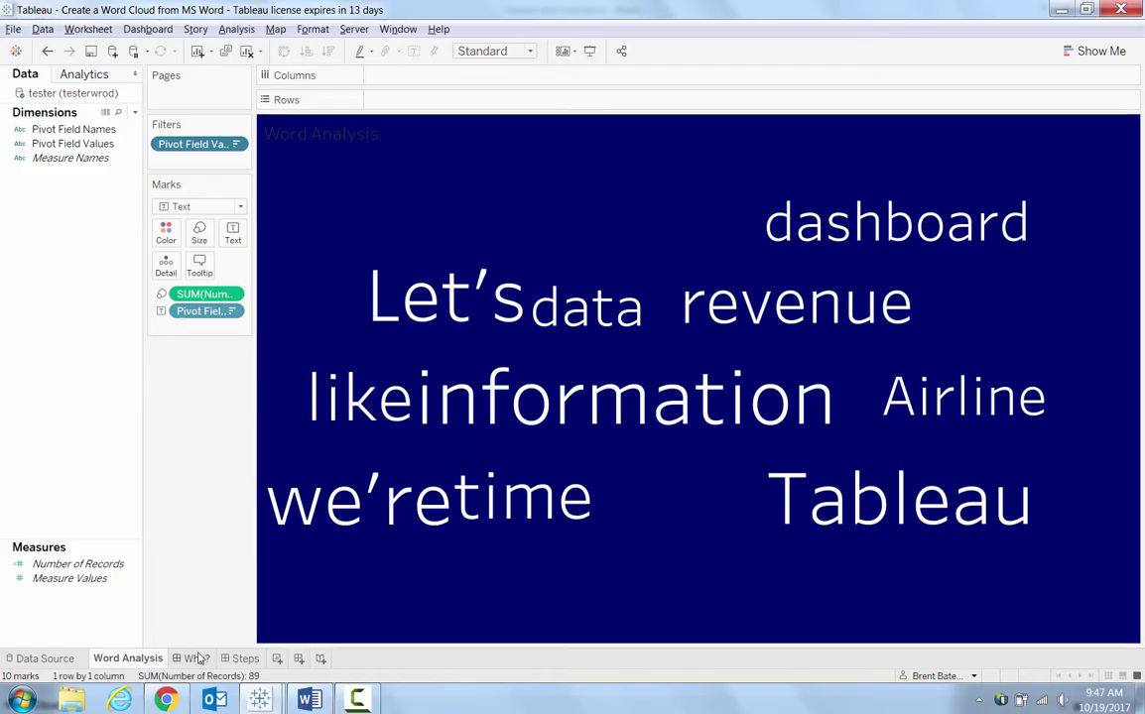
left_click(189, 658)
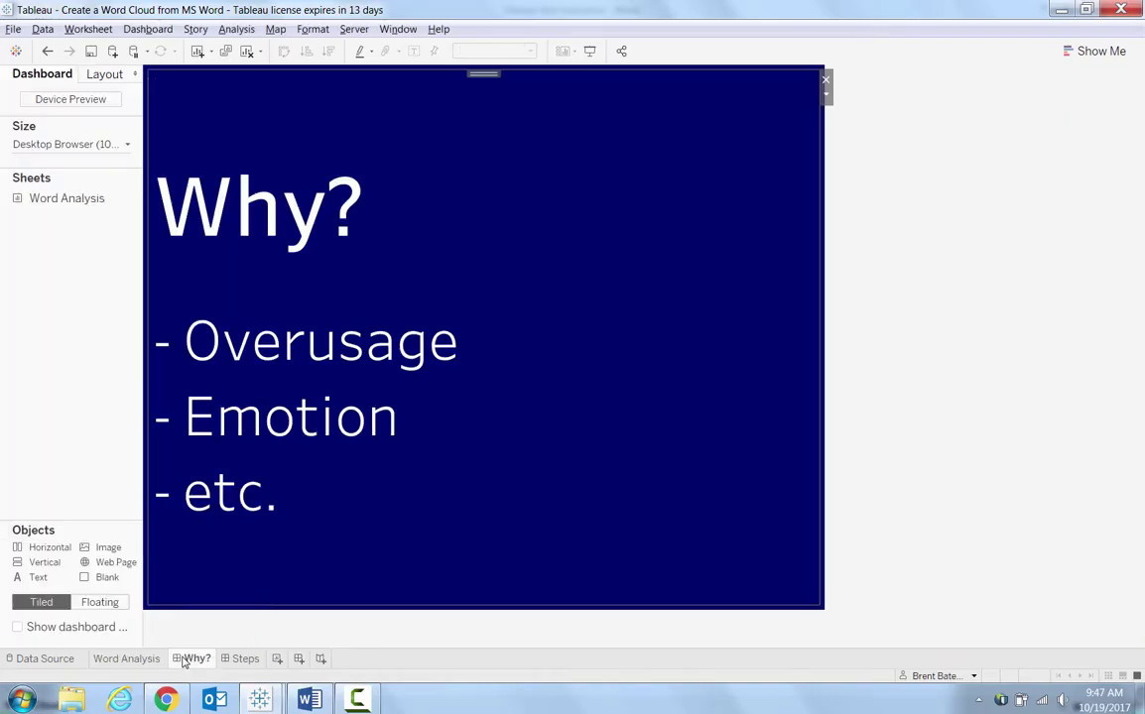
left_click(589, 51)
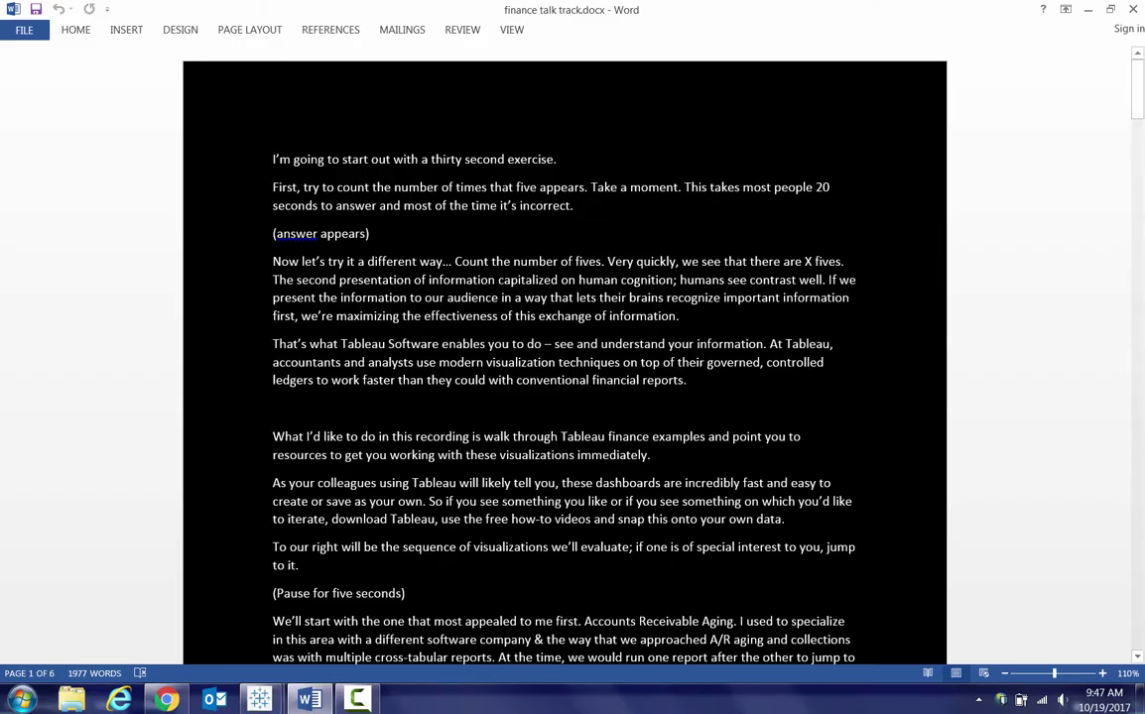
Step: Replace all 53 paragraph marks (^p) with nothing in Word; a second Replace All finds zero
left_click(76, 29)
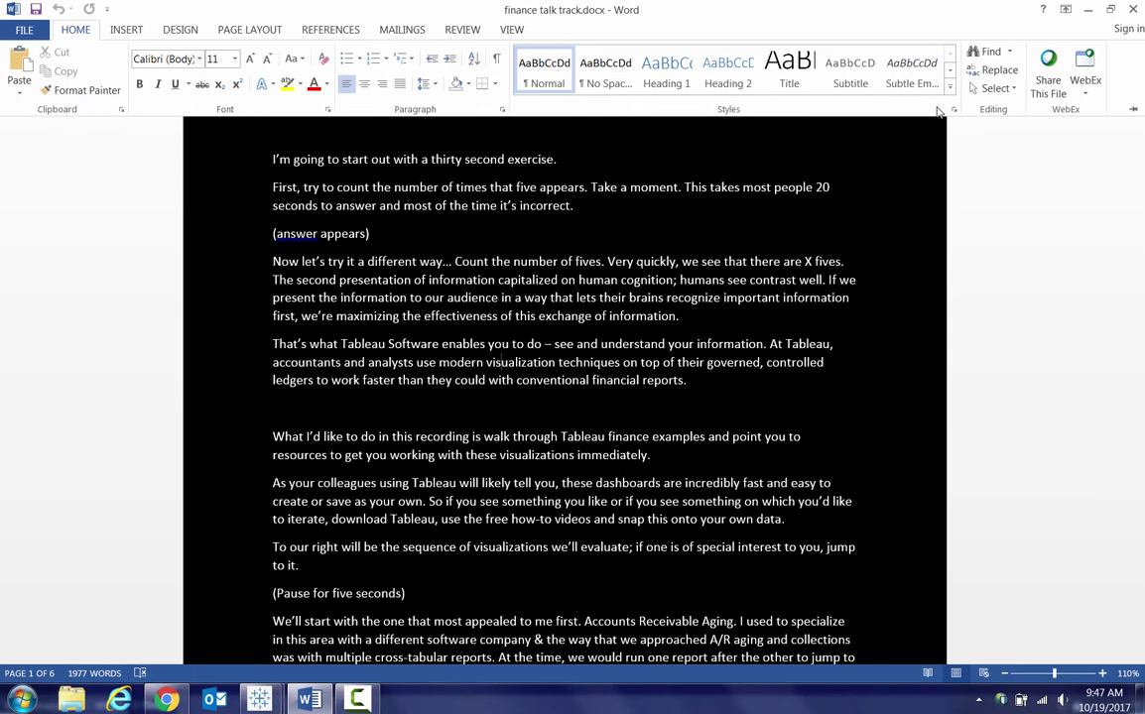
left_click(995, 71)
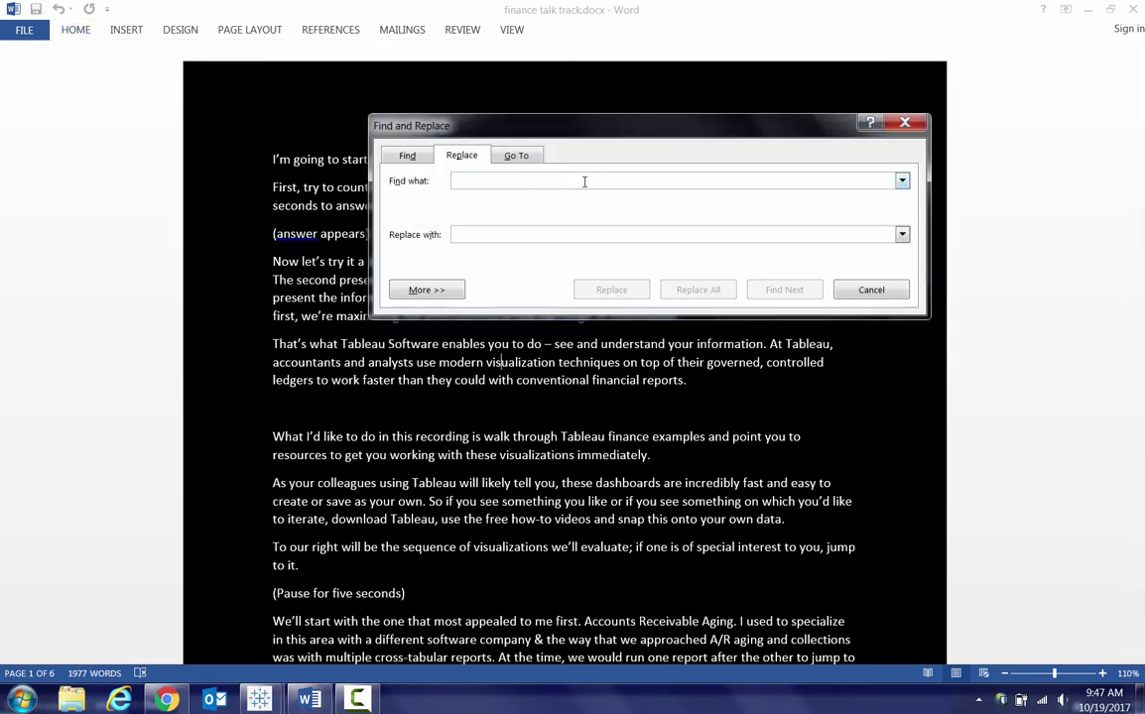
type("^p")
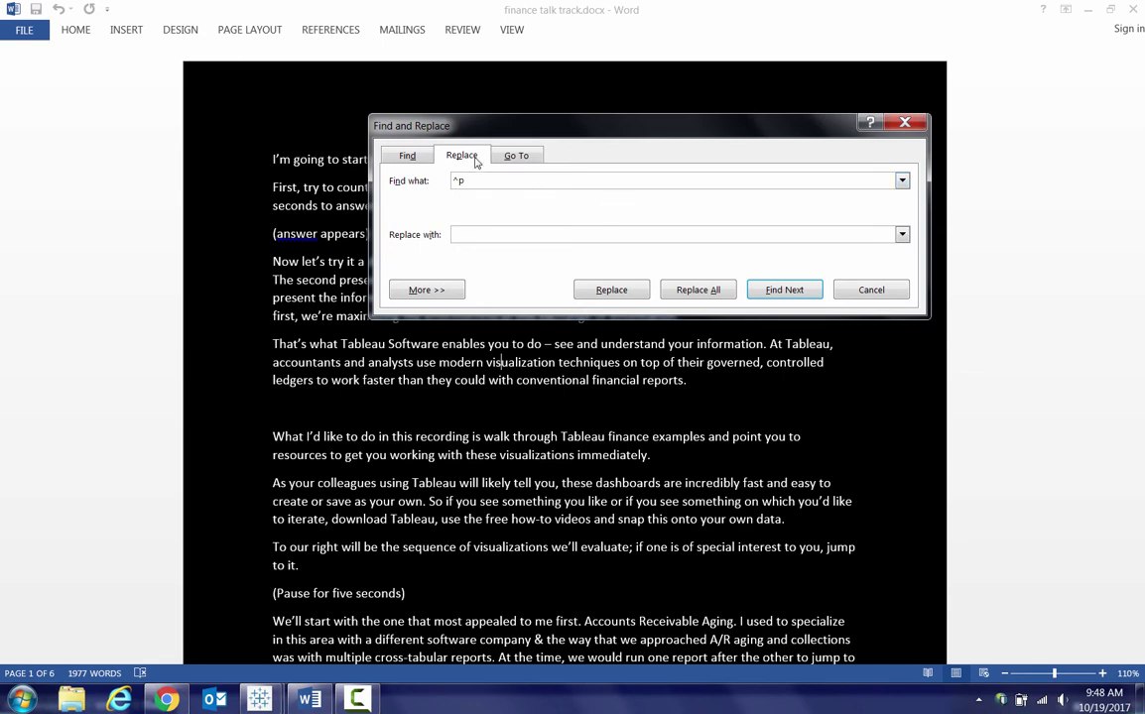
left_click(474, 238)
left_click(697, 290)
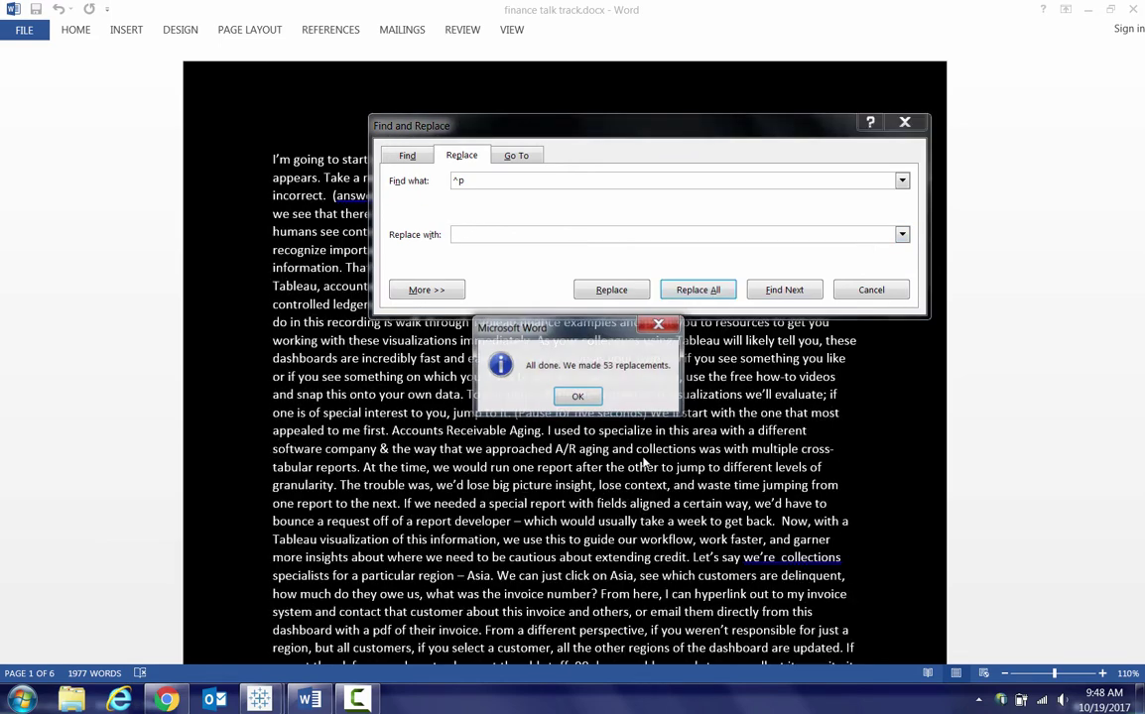
left_click(577, 396)
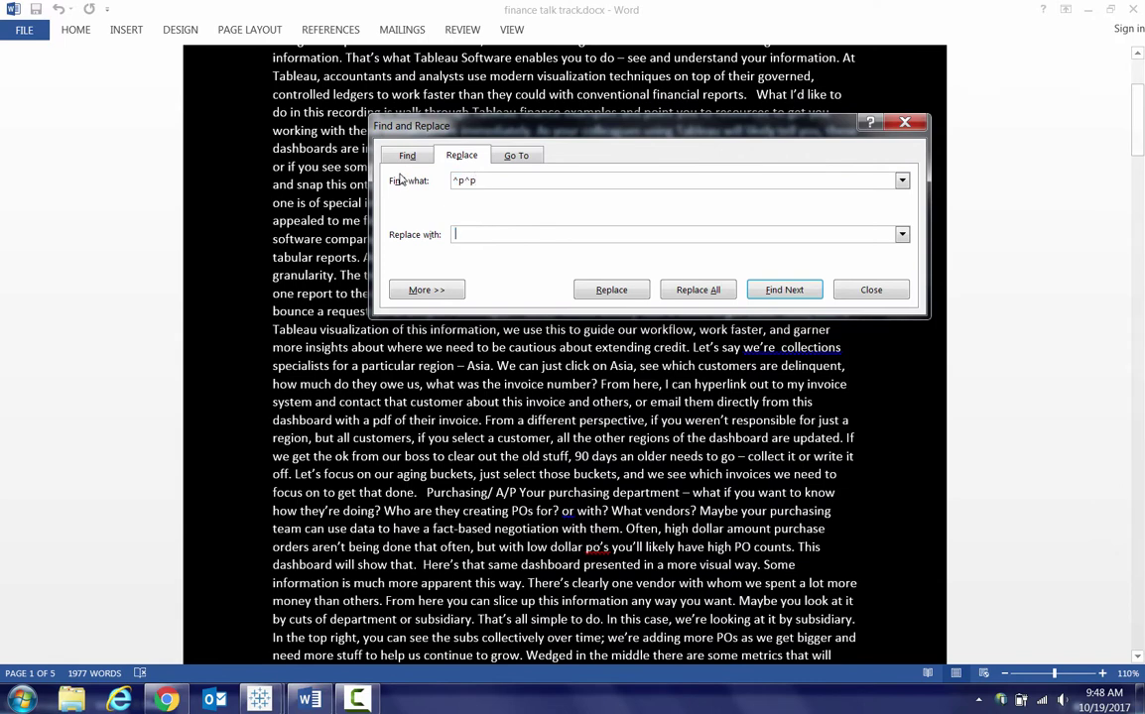
left_click(697, 290)
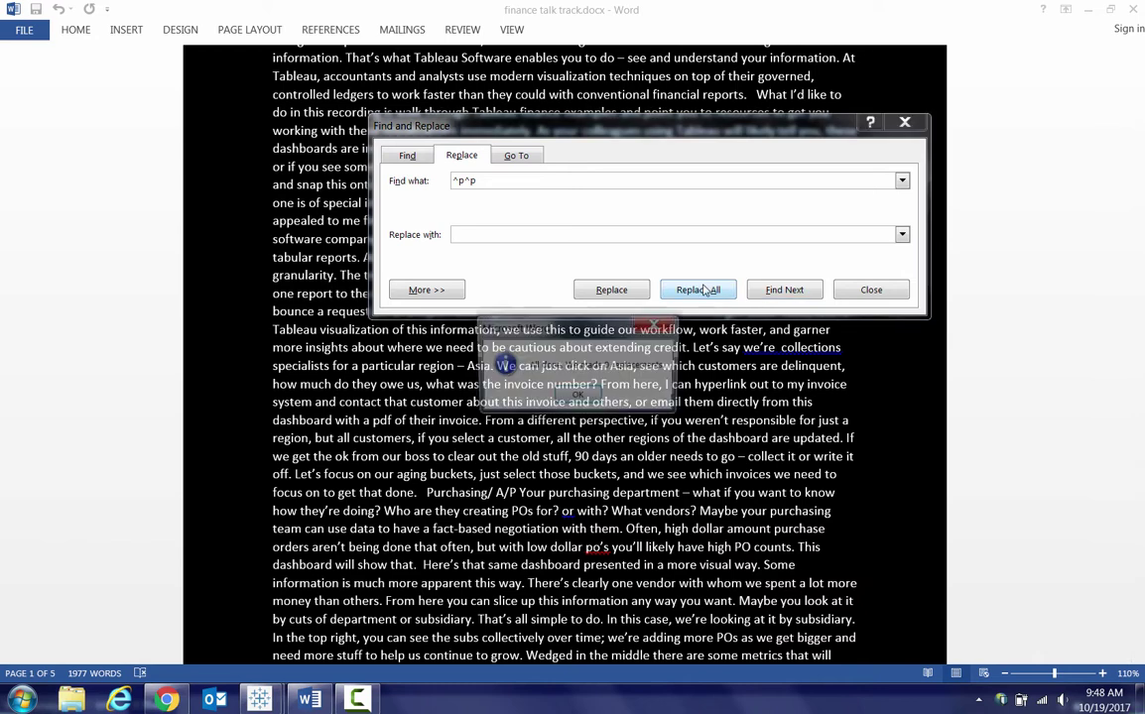
left_click(576, 397)
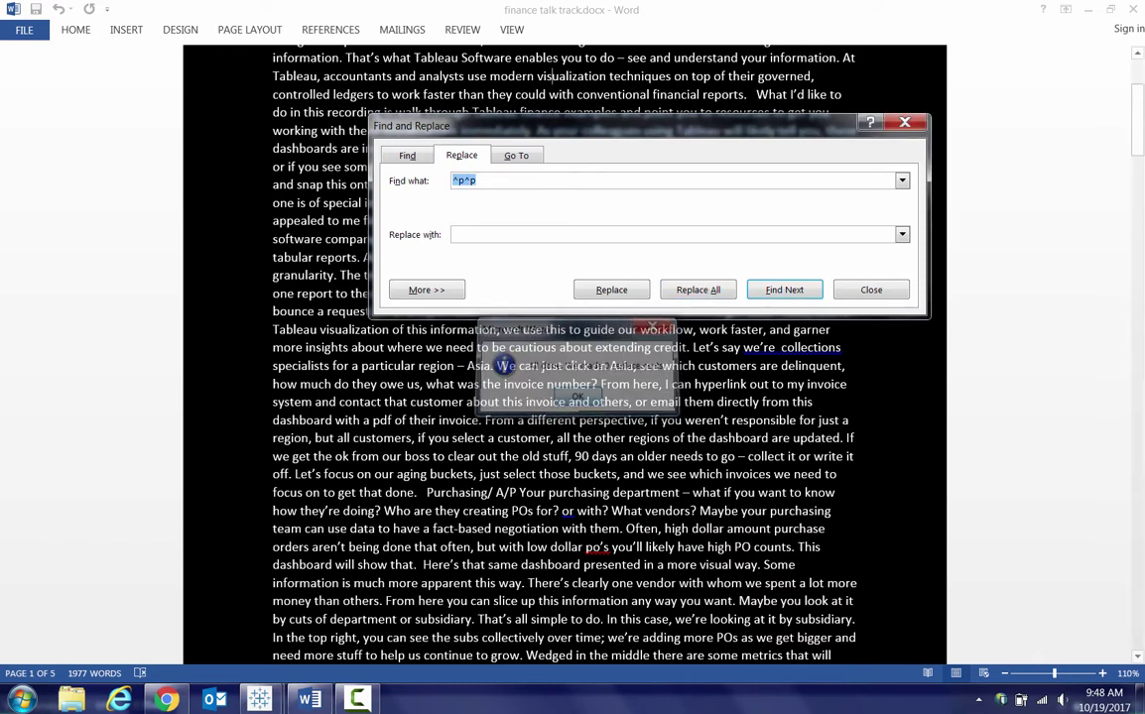
left_click(871, 289)
Step: Paste the whole Word talk track into A1 of a new Excel workbook and select column A
key("ctrl+a")
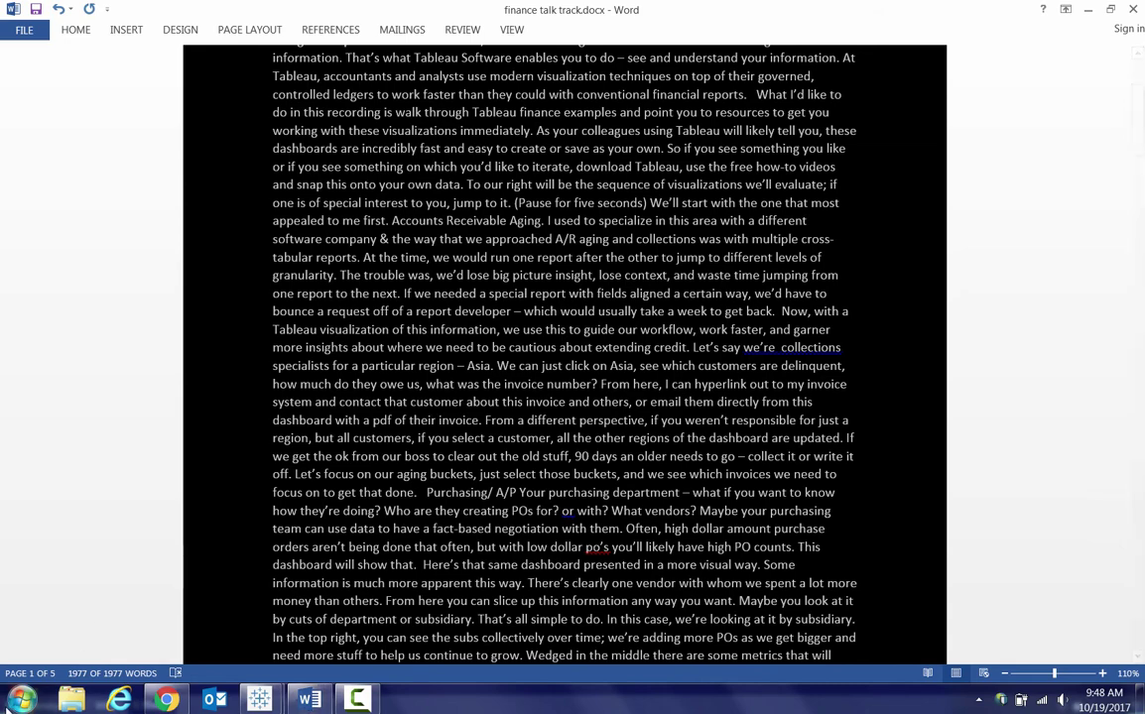
left_click(10, 698)
type("excel")
key("Return")
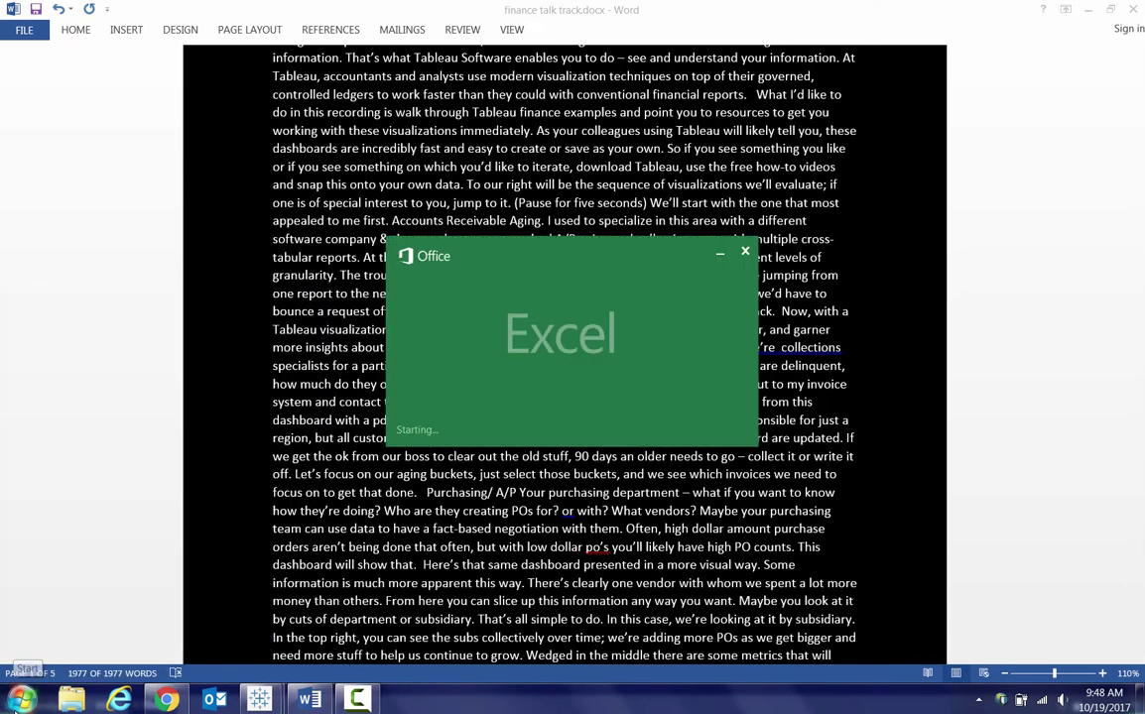
key("ctrl+v")
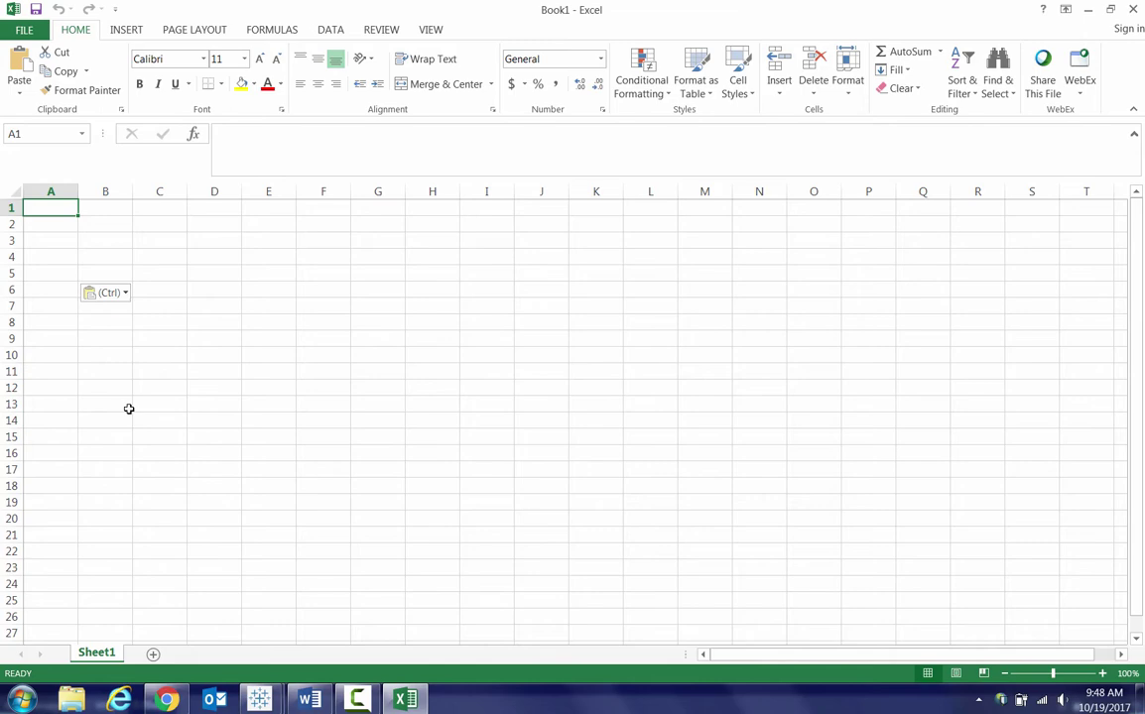
left_click(105, 387)
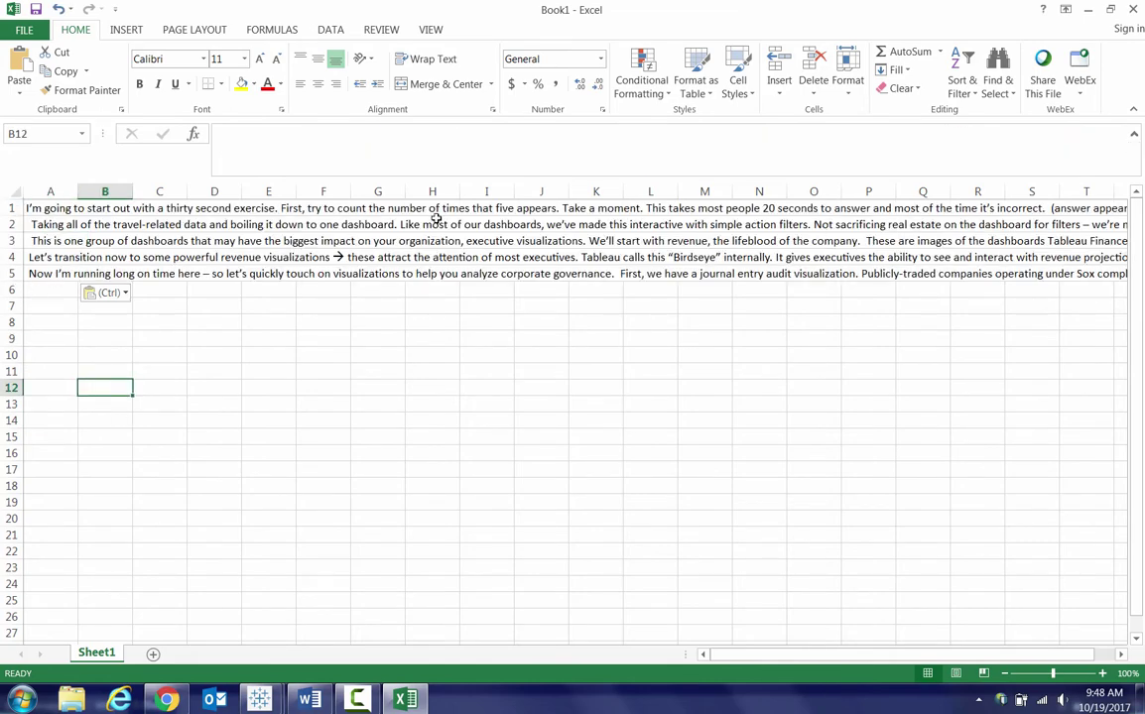
left_click(45, 190)
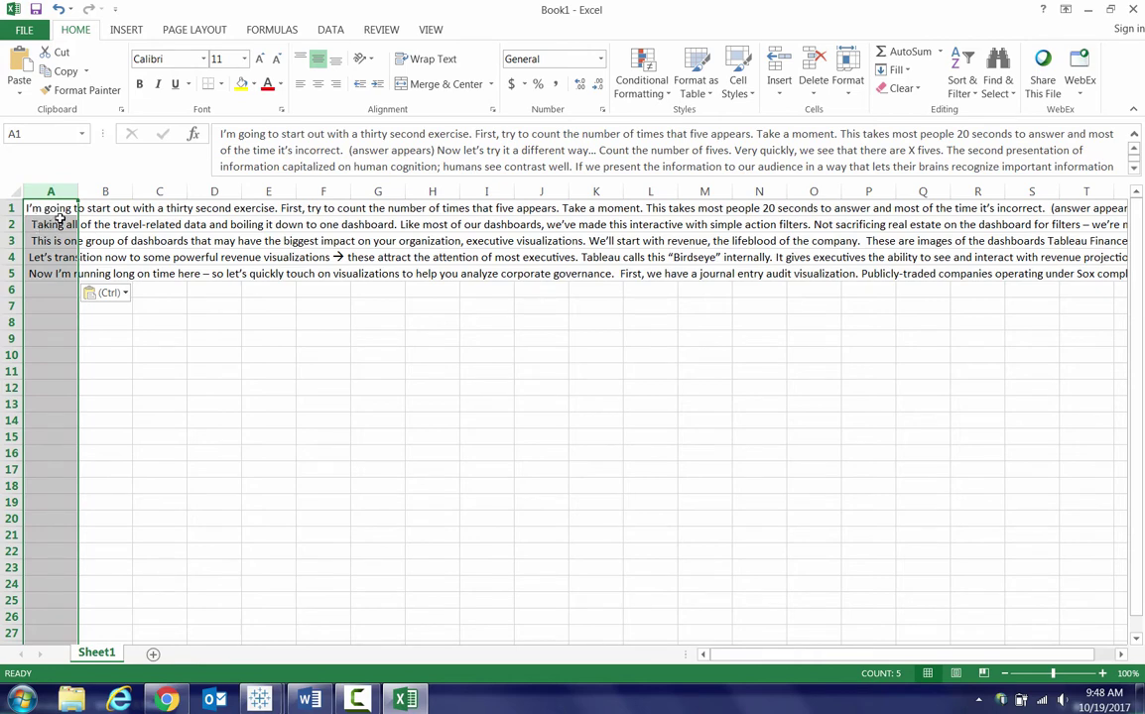
Step: Run Text to Columns on column A, delimited by space, semicolon, comma and '-'
left_click(331, 30)
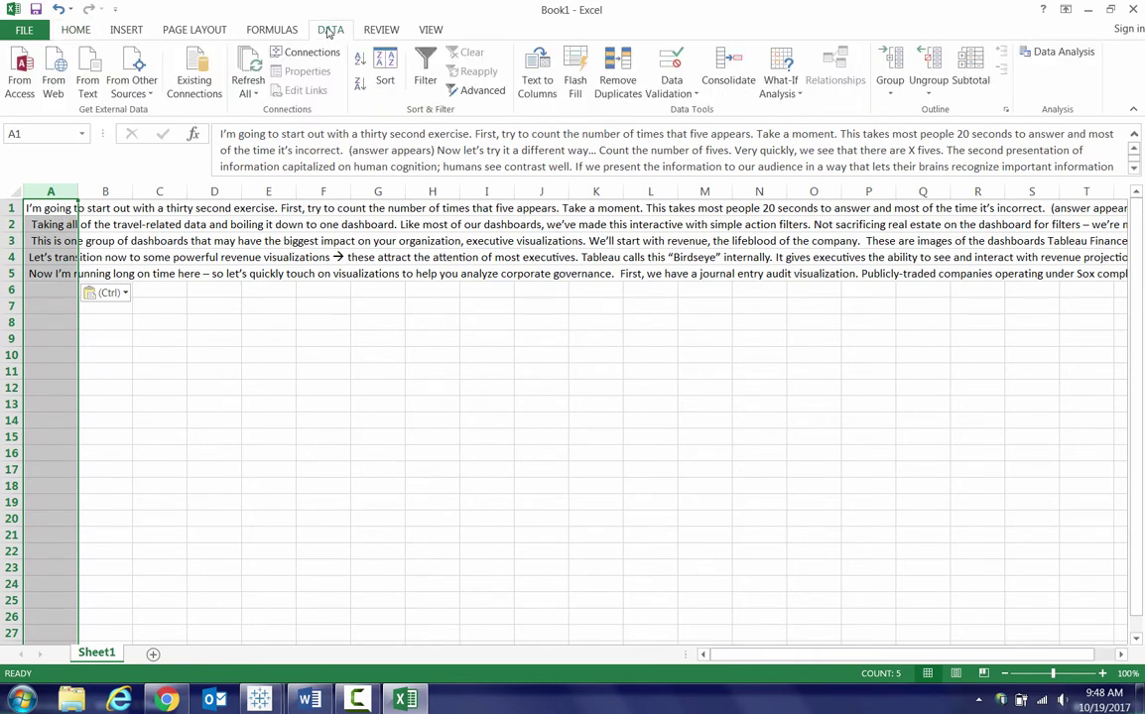
left_click(537, 77)
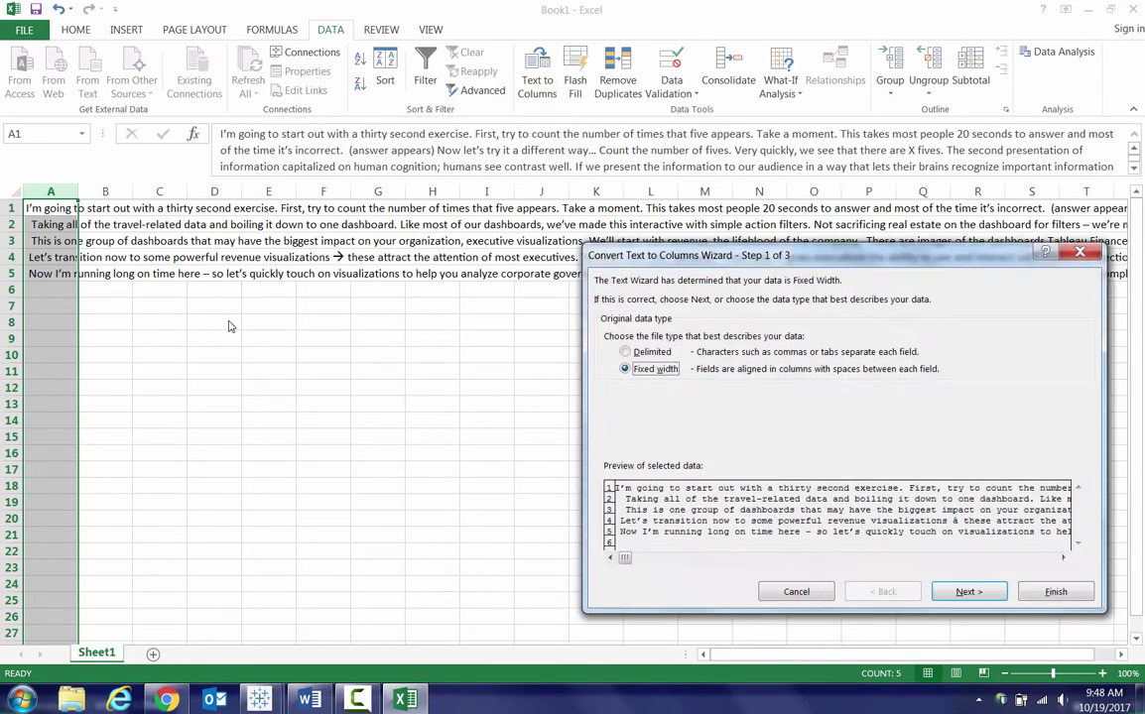
left_click(652, 353)
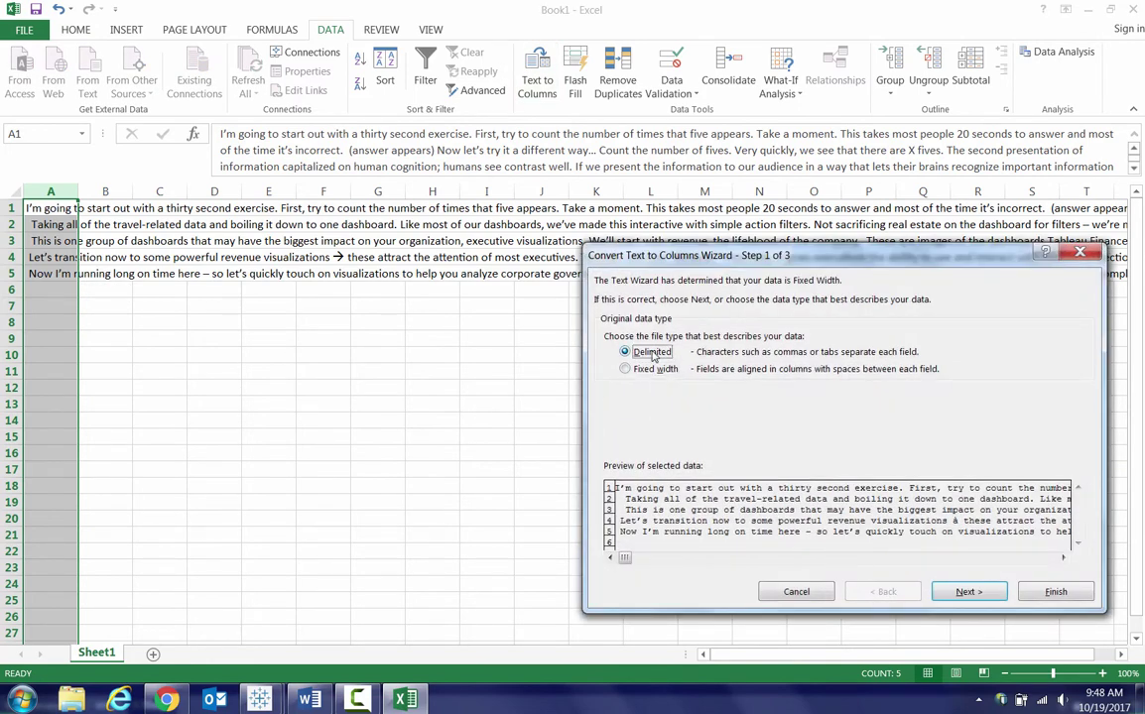
left_click(962, 591)
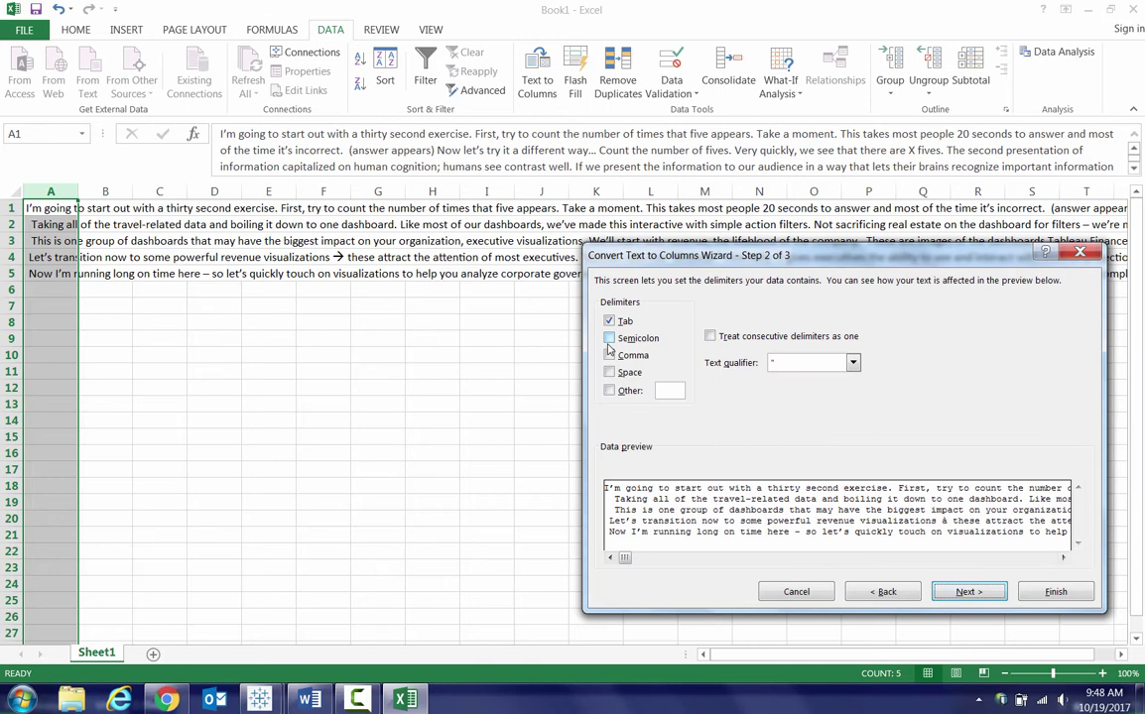
left_click(610, 373)
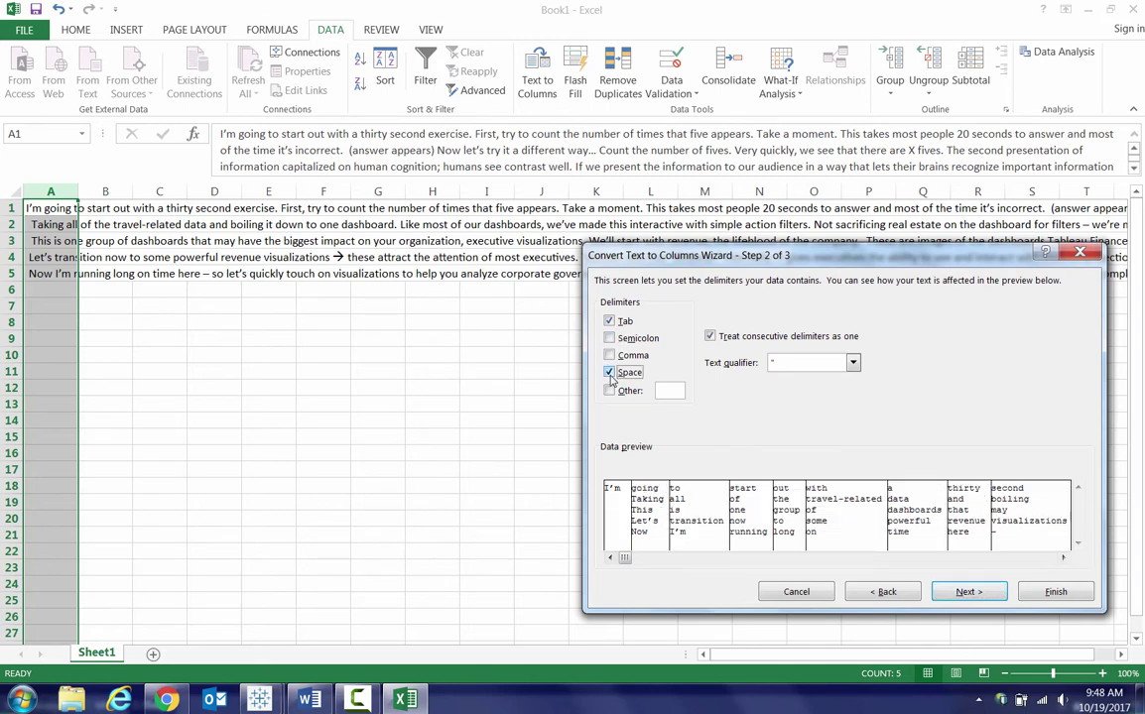
left_click(609, 339)
left_click(609, 355)
left_click(656, 392)
type("-")
left_click(952, 592)
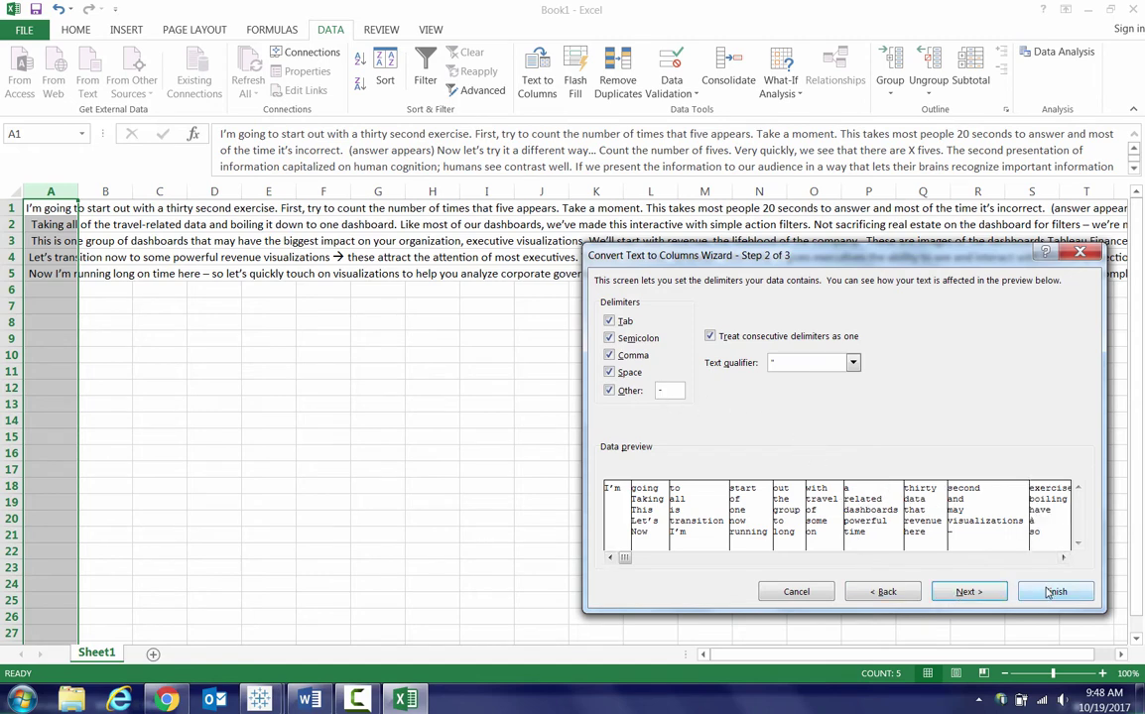
key("Return")
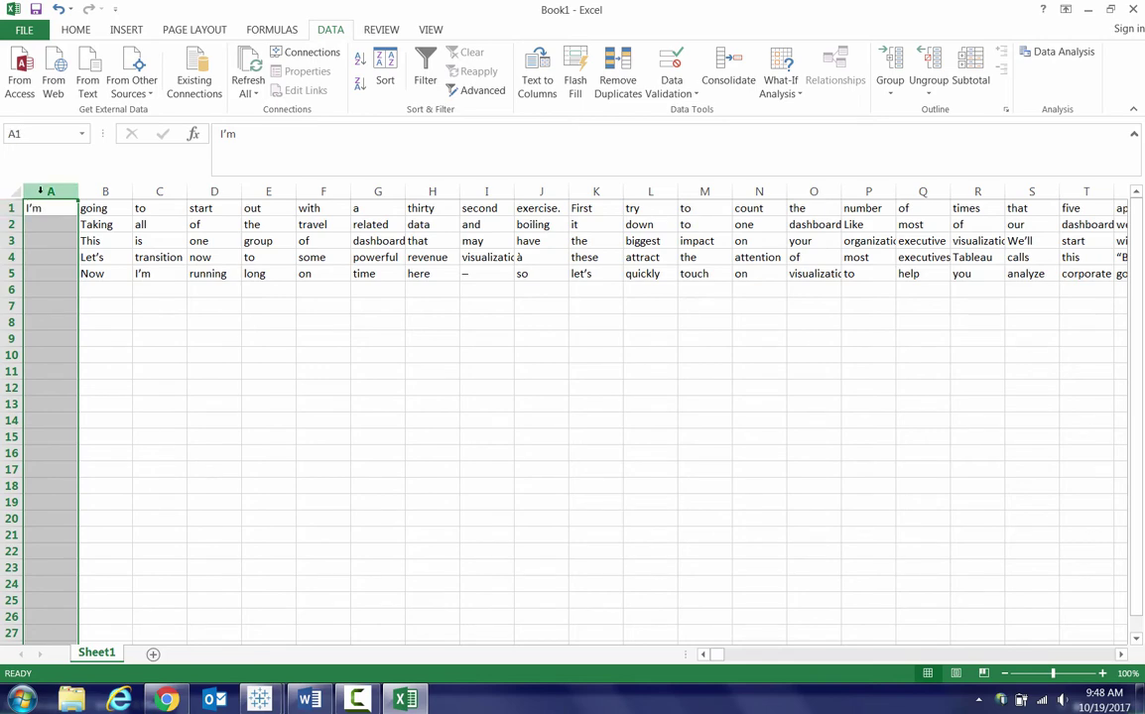
Step: Insert an empty row above the words and enter 1 in cell A1
left_click(12, 209)
right_click(14, 208)
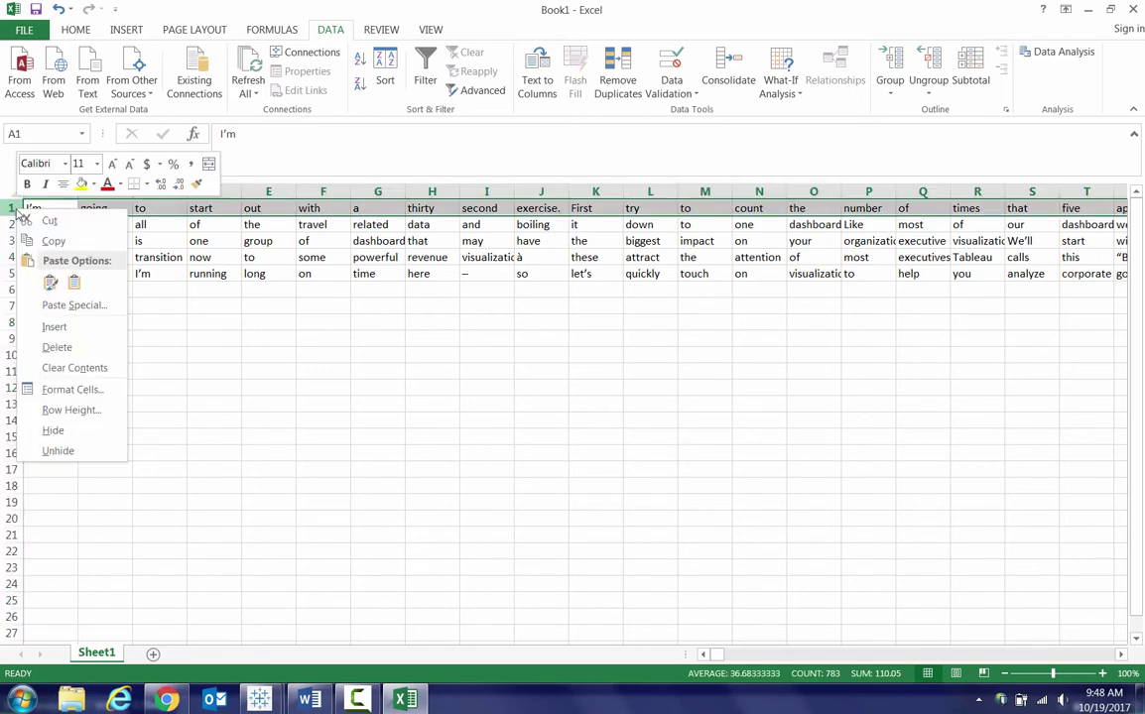
left_click(72, 325)
left_click(49, 207)
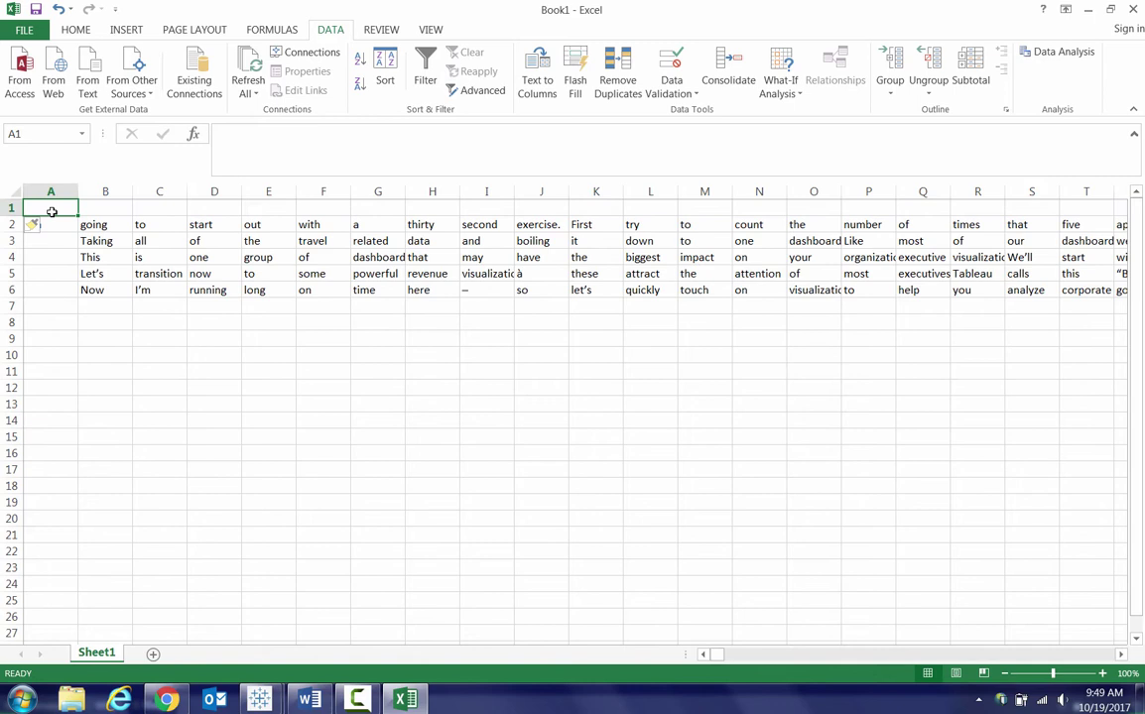
type("1")
key("Return")
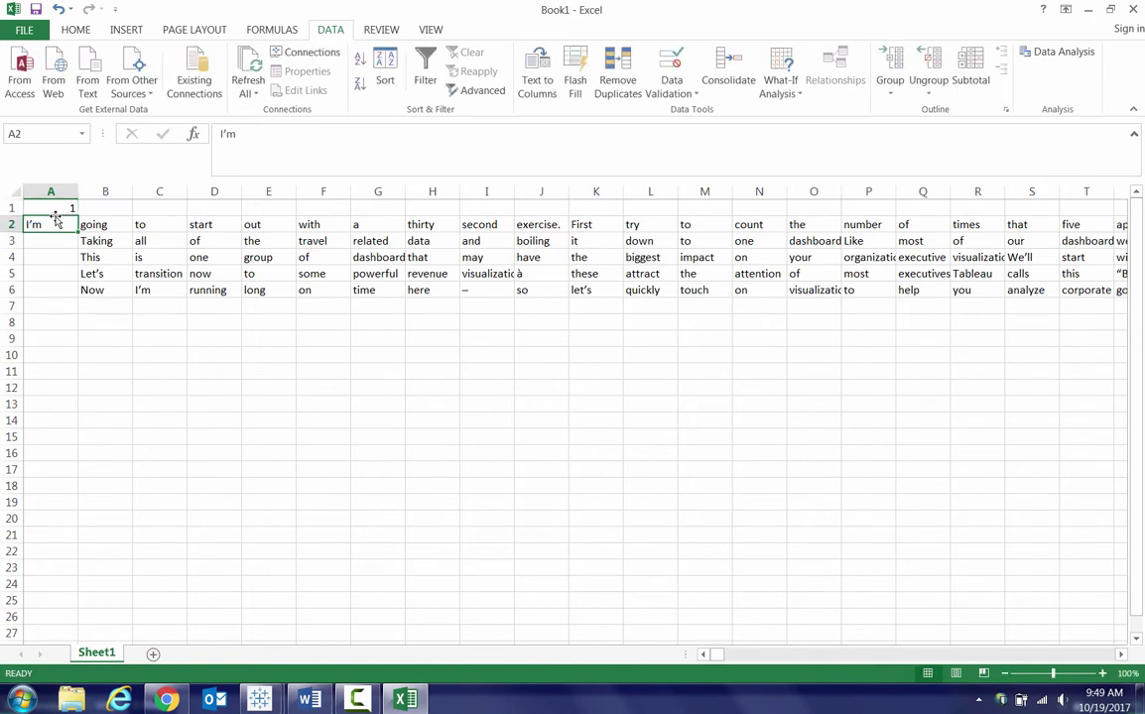
Step: Enter the formula =1+A1 in cell B1 and copy it
key("Right")
key("Up")
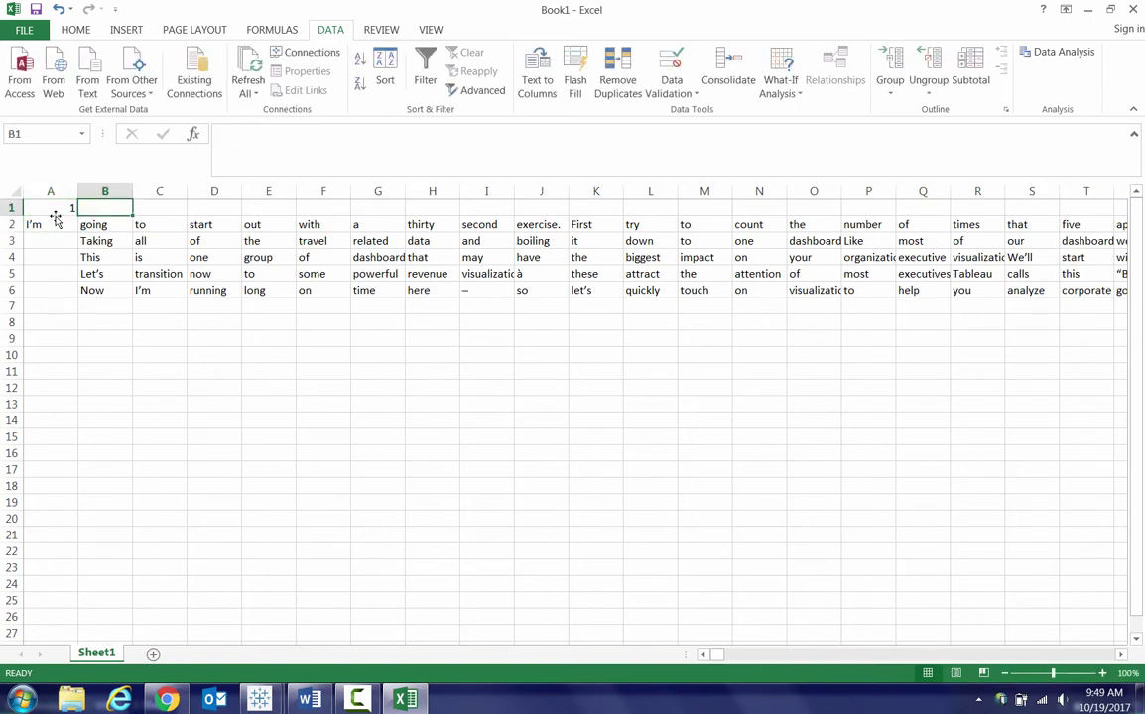
type("=")
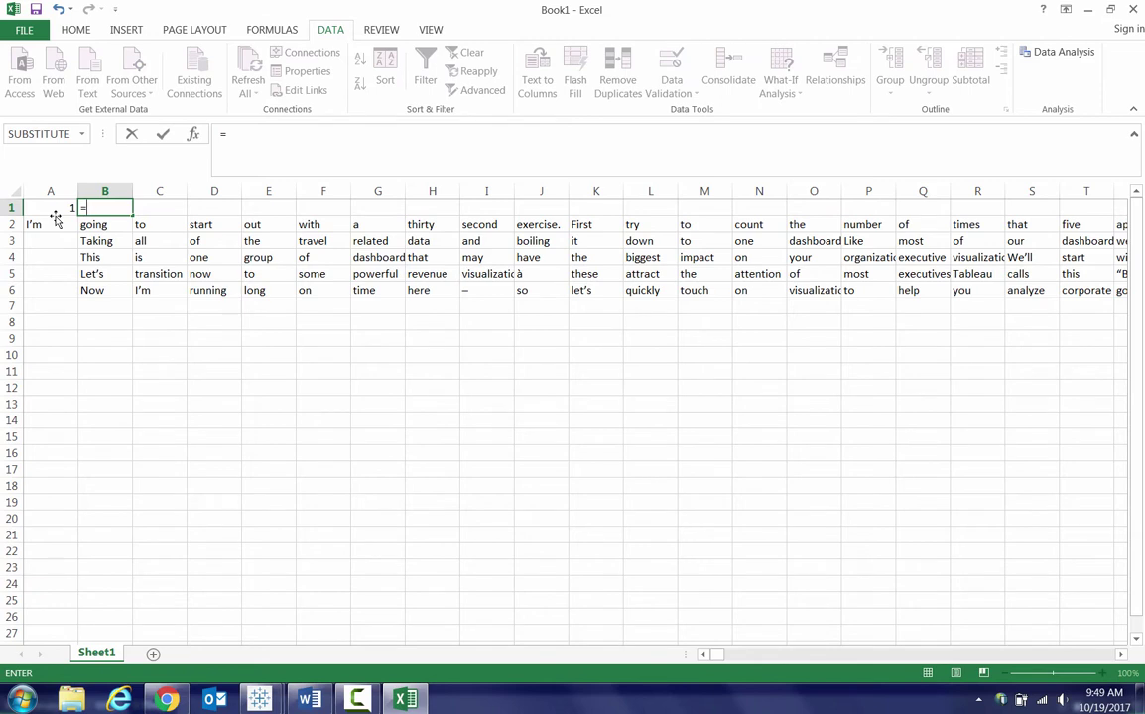
type("1+")
key("Left")
key("Return")
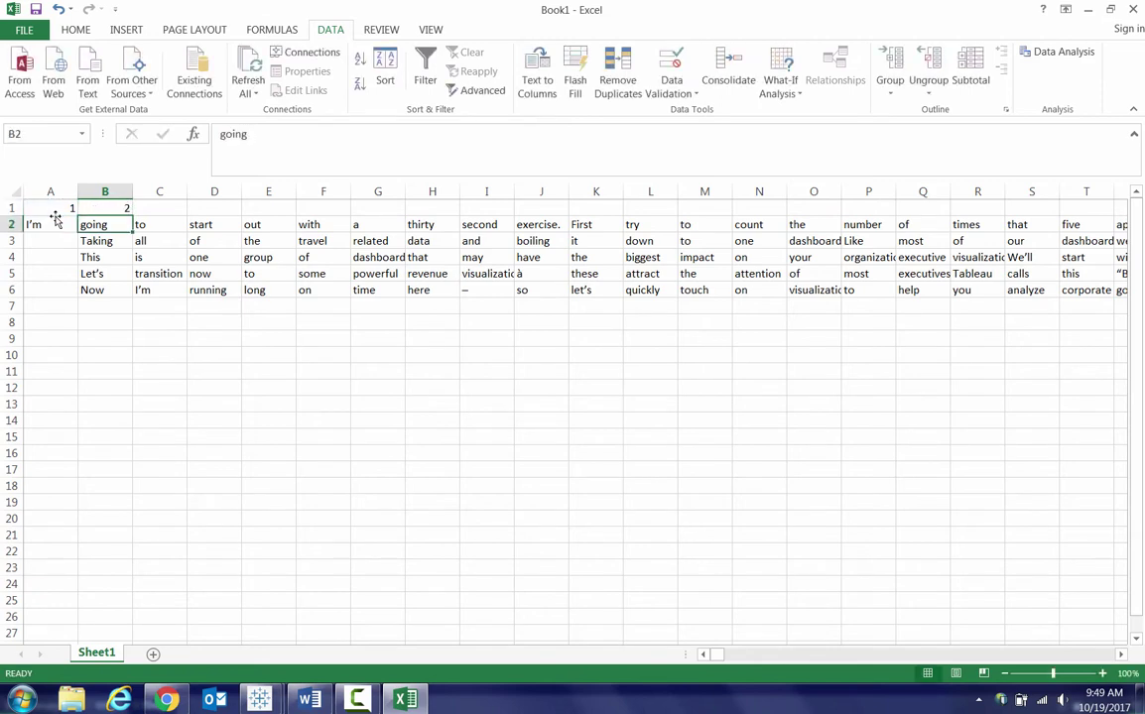
key("Up")
key("ctrl+c")
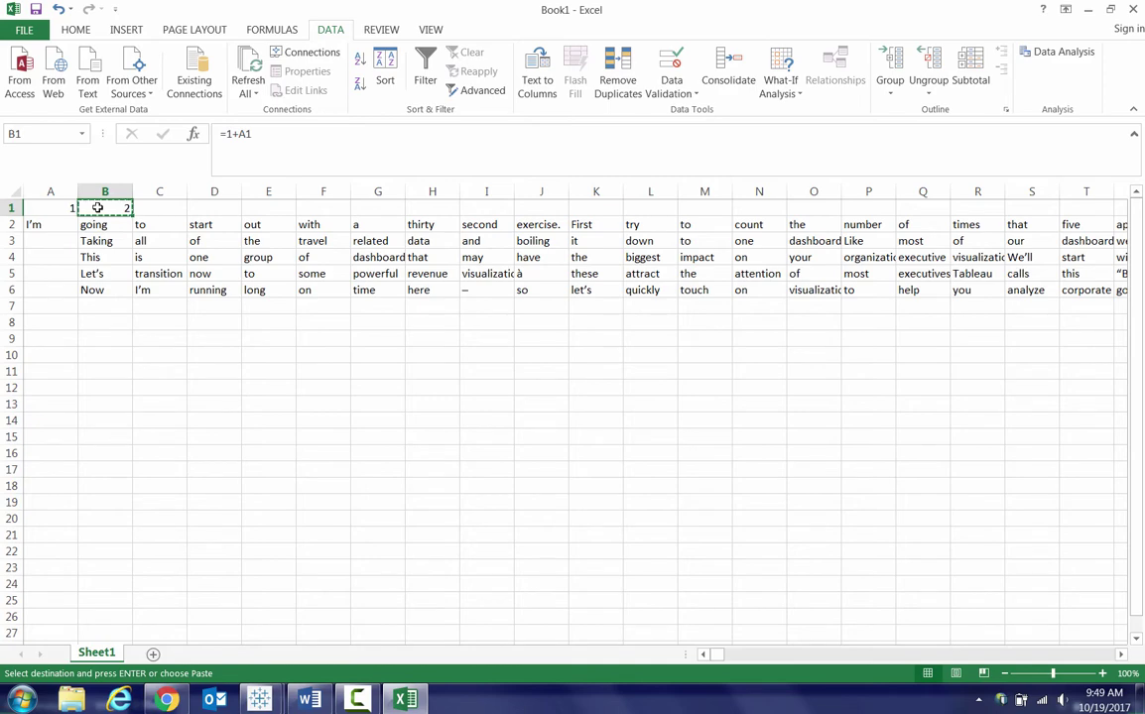
Step: Paste the formula across row 1 to number the word columns up to 783, then check the end
key("ctrl+shift+End")
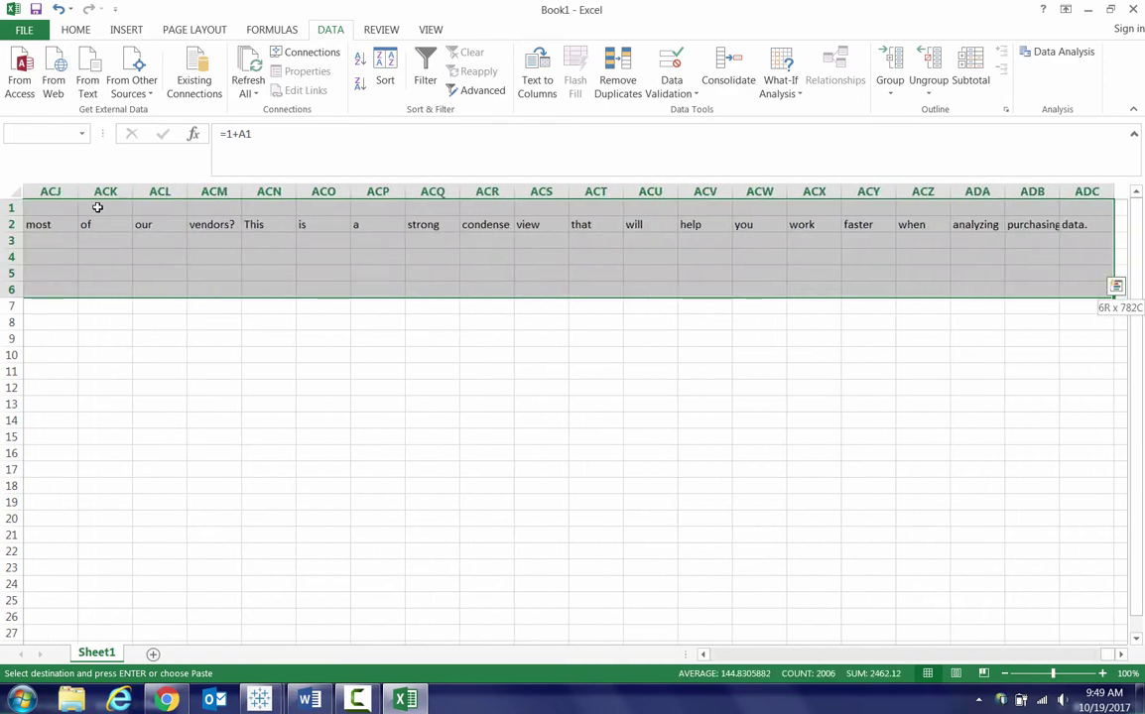
key("shift+Down")
key("shift+Down")
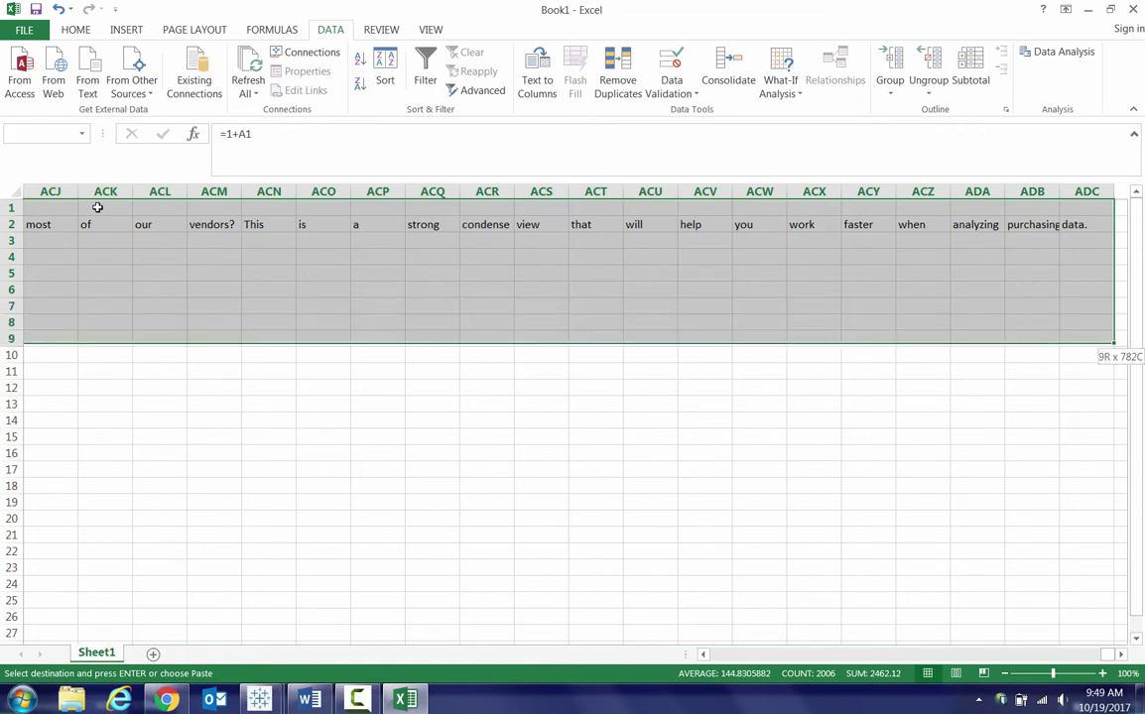
key("shift+Up")
key("shift+Up")
key("shift+Up")
key("shift+Up")
key("shift+Up")
key("shift+Up")
key("shift+Up")
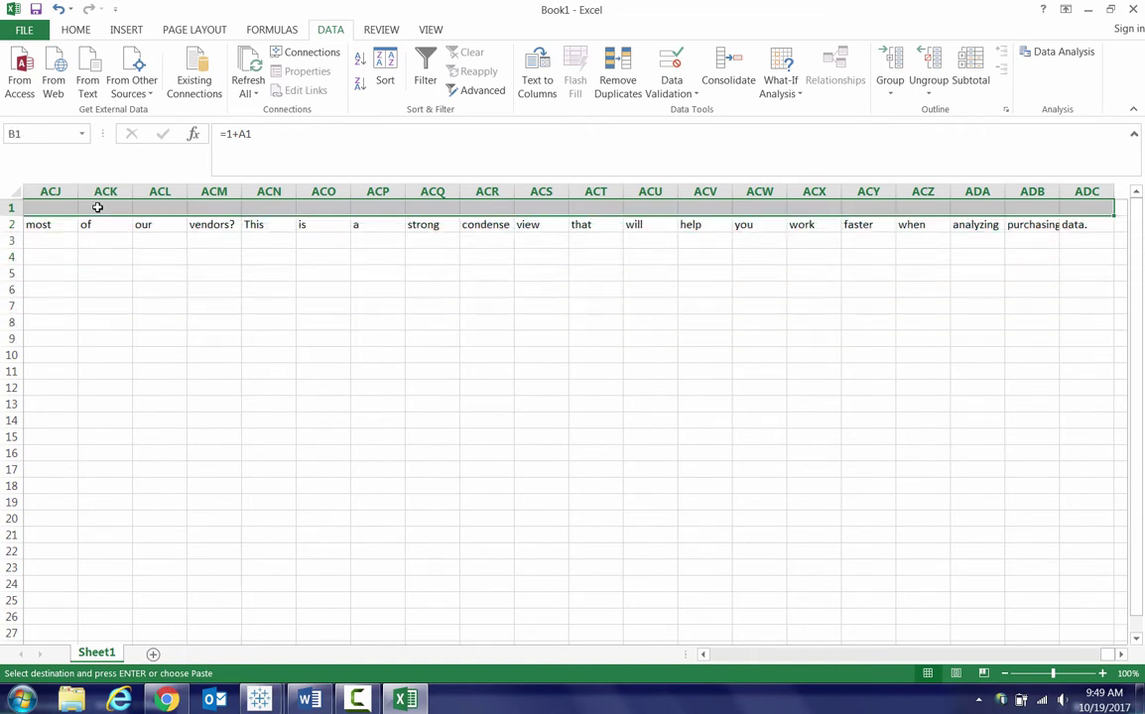
key("ctrl+v")
key("ctrl+BackSpace")
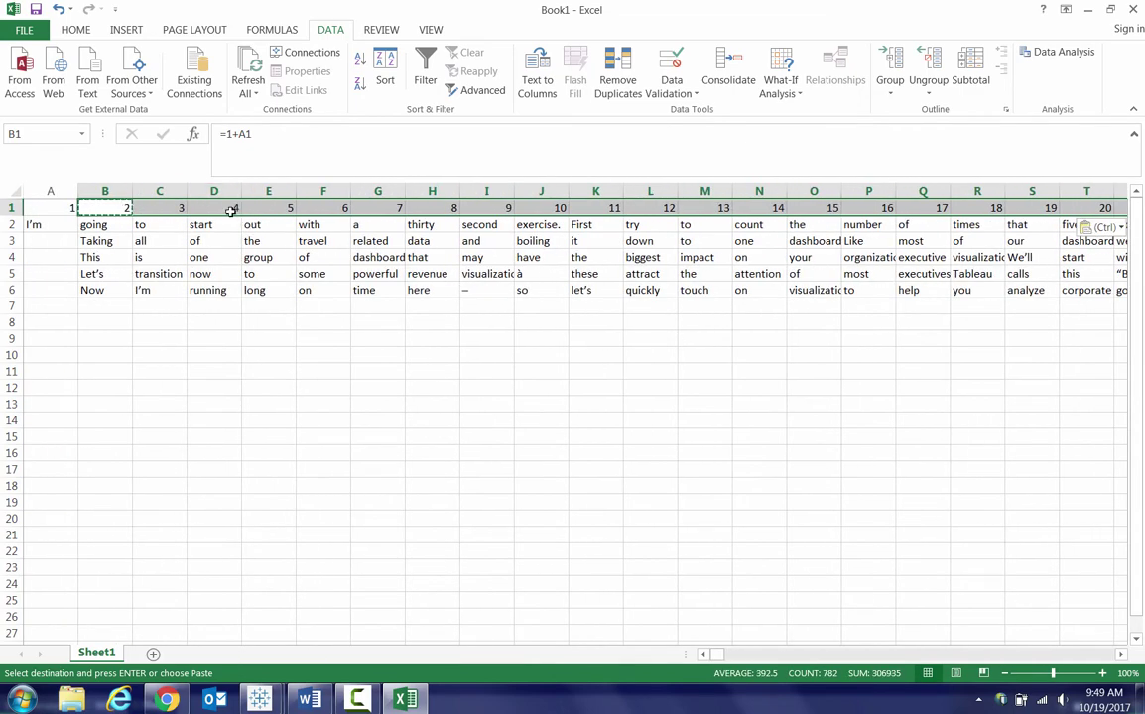
right_click(231, 211)
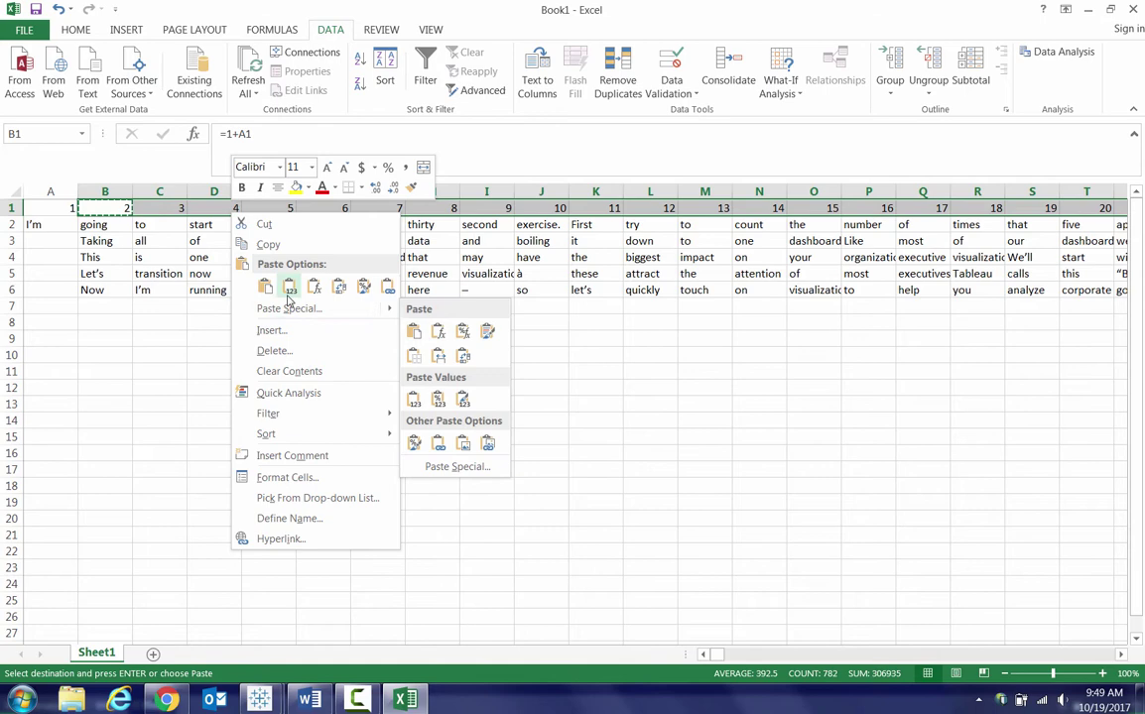
key("Escape")
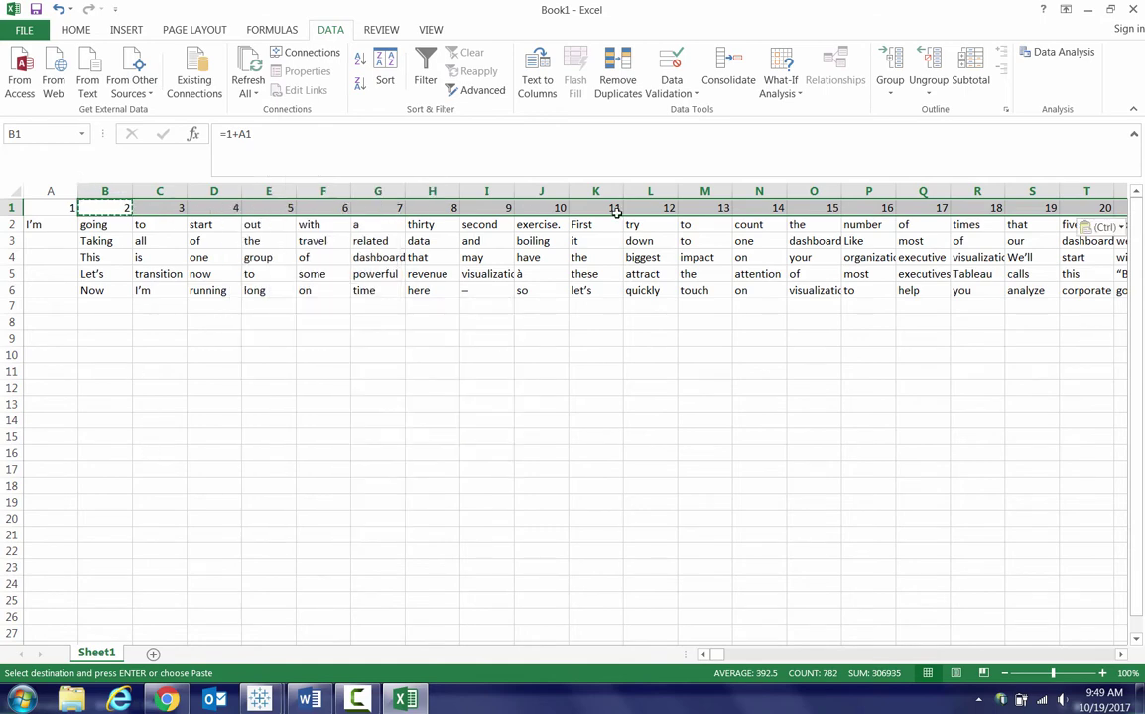
left_click(818, 368)
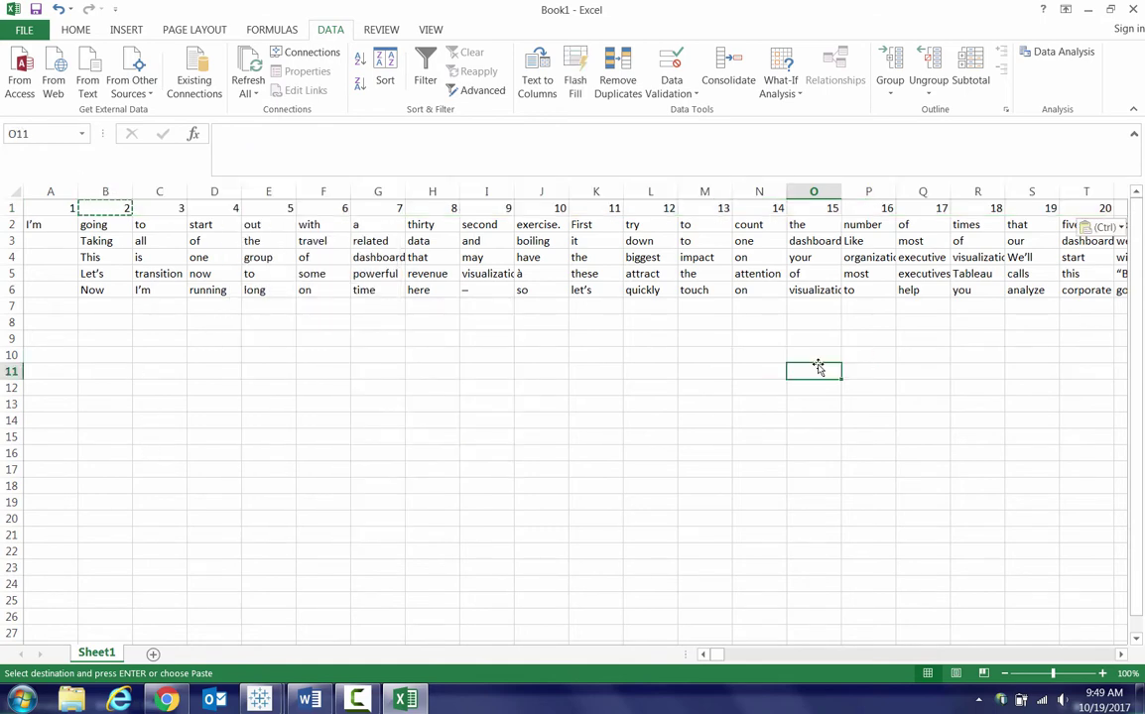
key("ctrl+End")
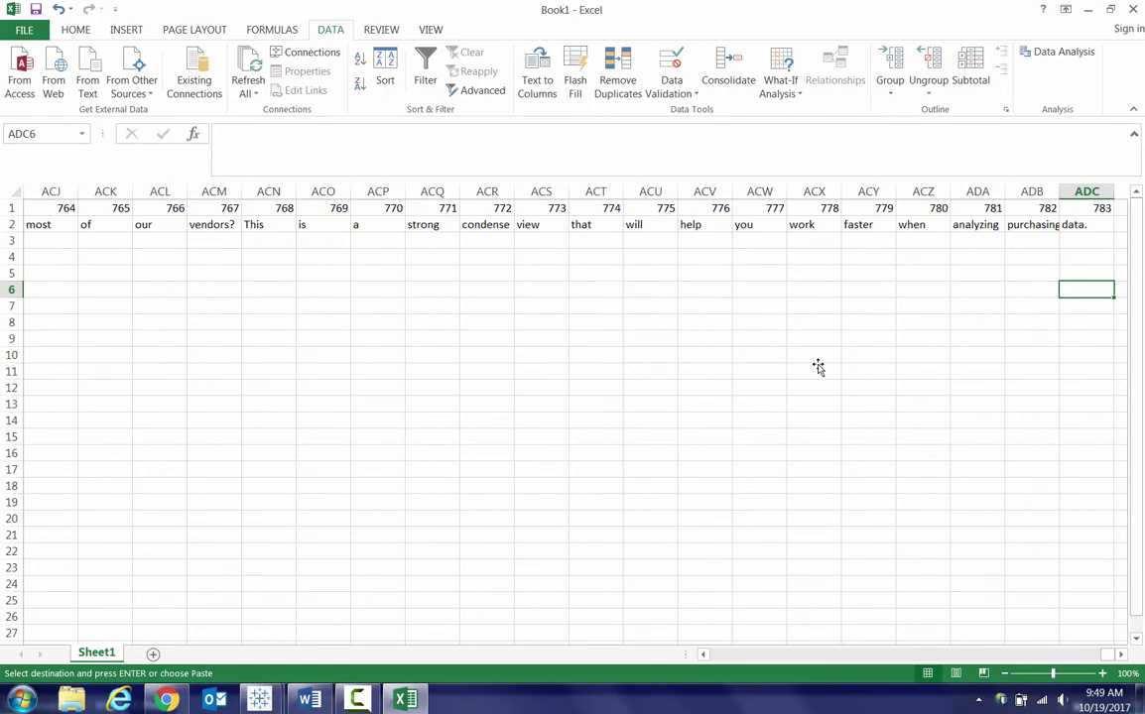
key("ctrl+Home")
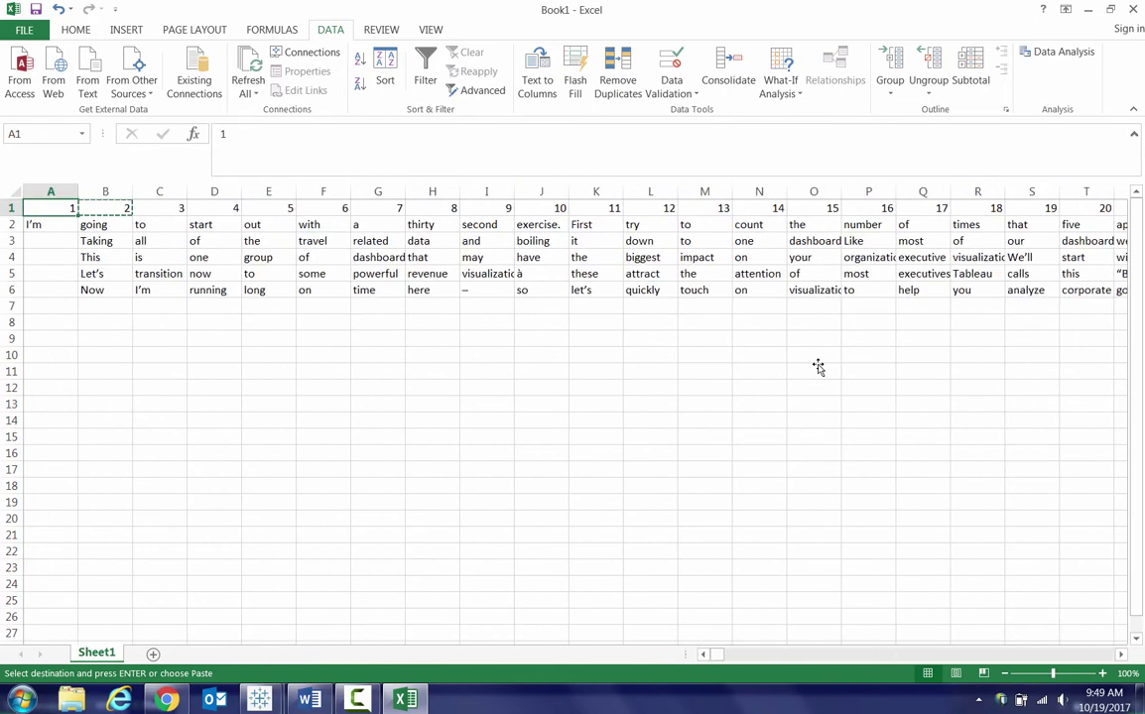
left_click(352, 377)
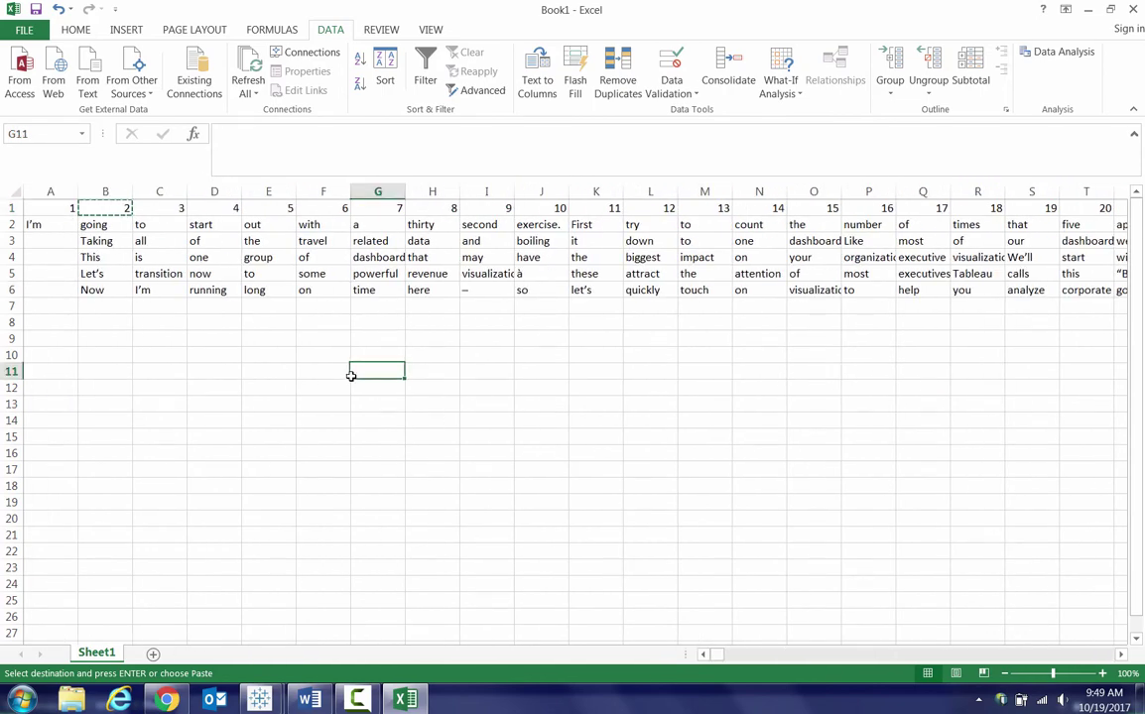
Step: Save the workbook to the Desktop as word counter.xlsx
key("ctrl+s")
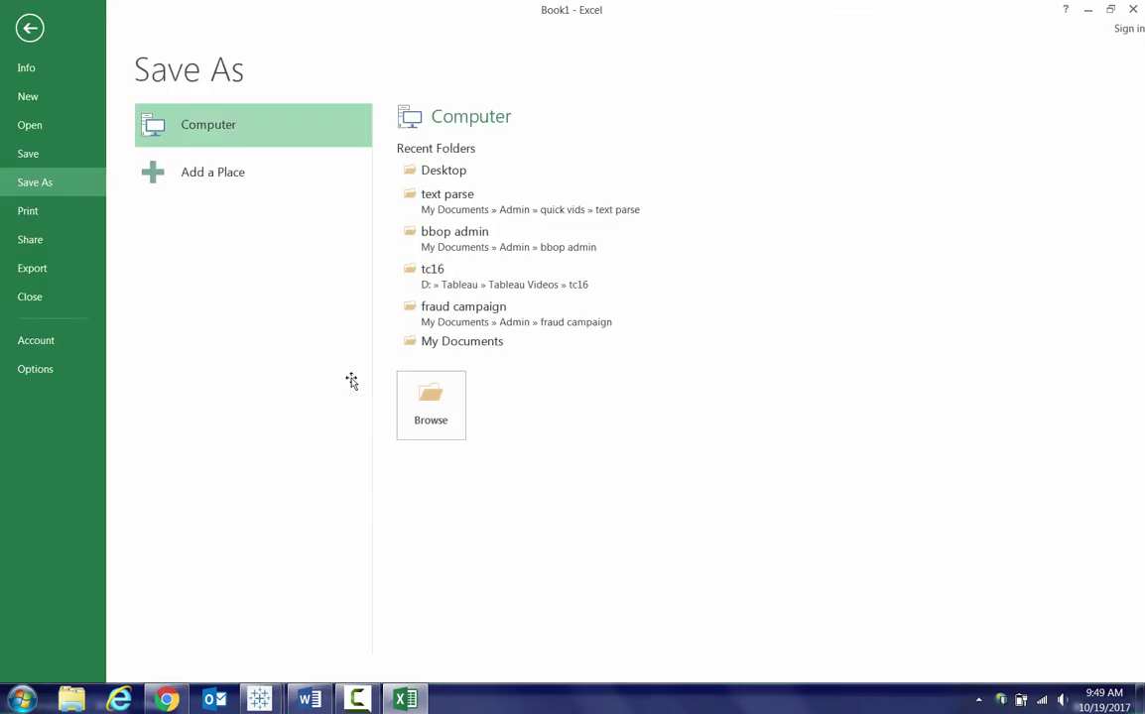
left_click(460, 170)
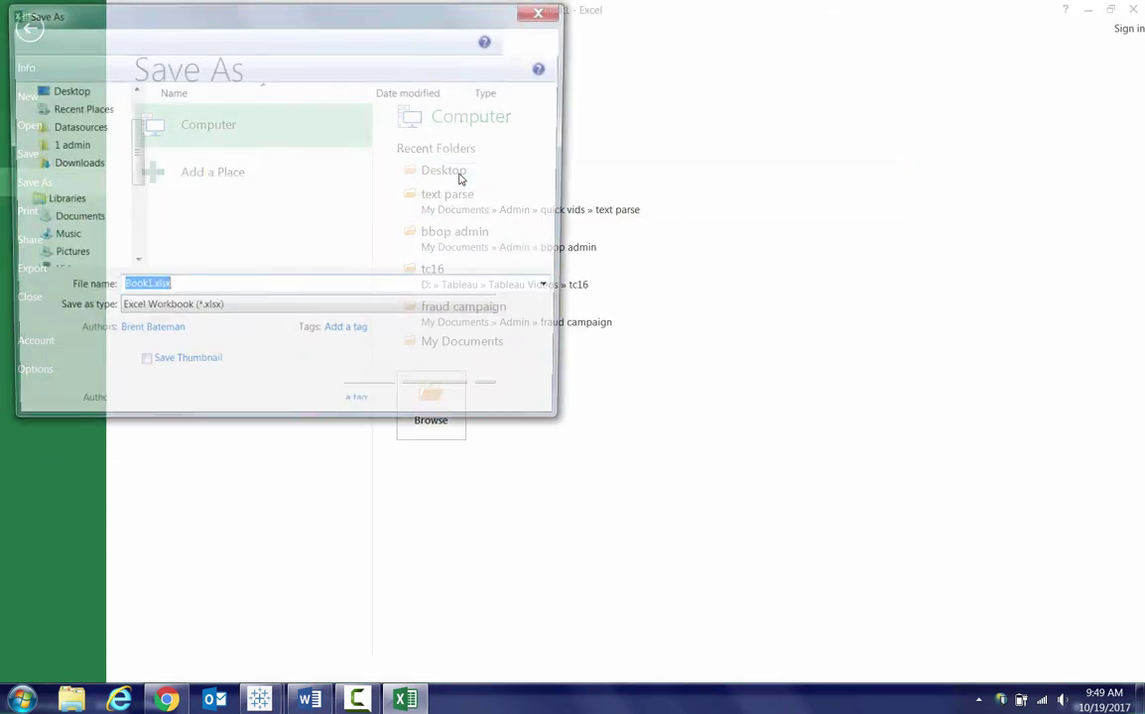
type("word coun")
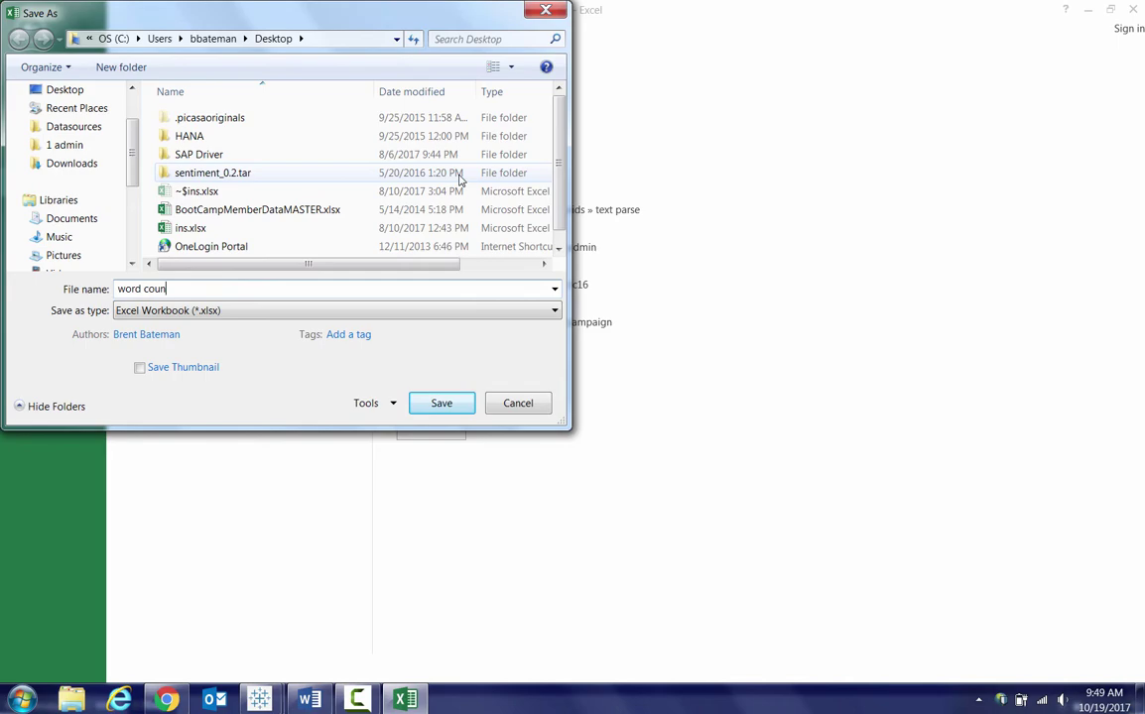
type("ter")
key("Return")
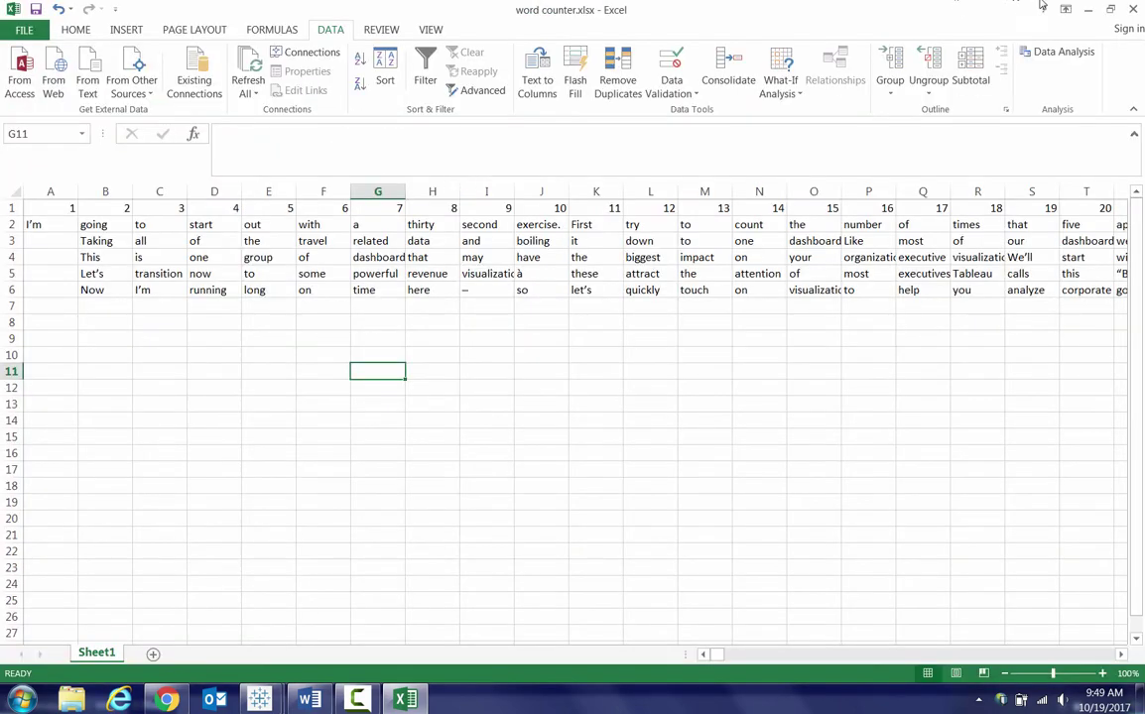
Step: Close Excel and go to tableau.com in a new Chrome tab
left_click(1133, 9)
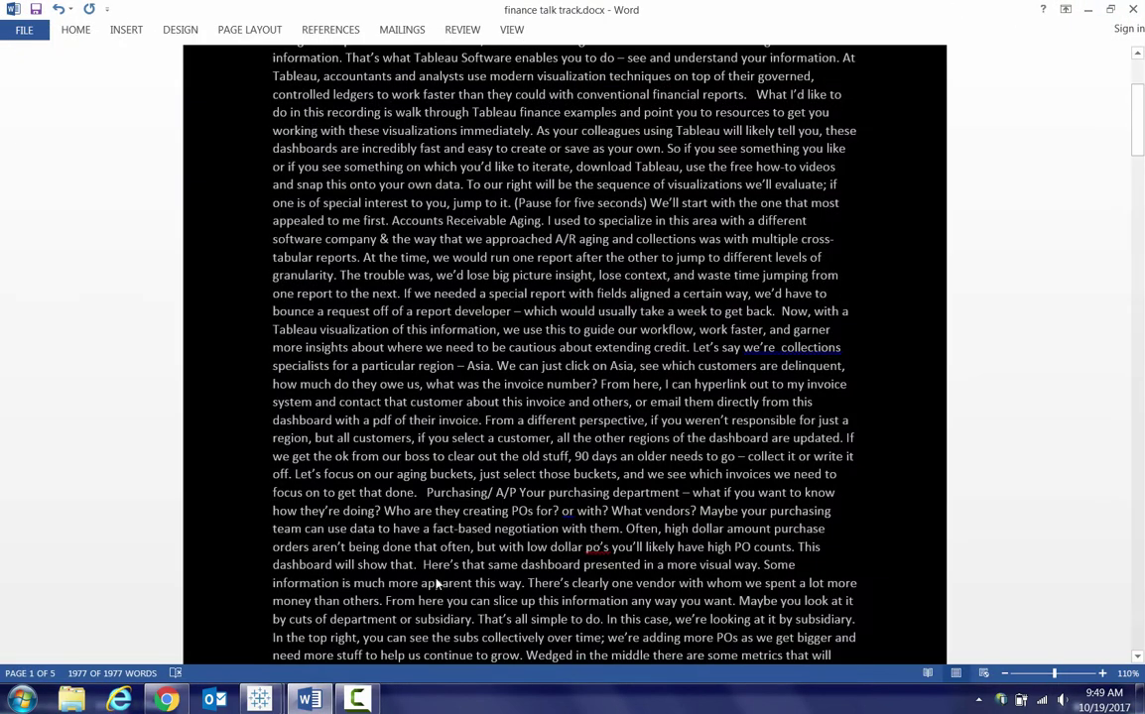
left_click(166, 701)
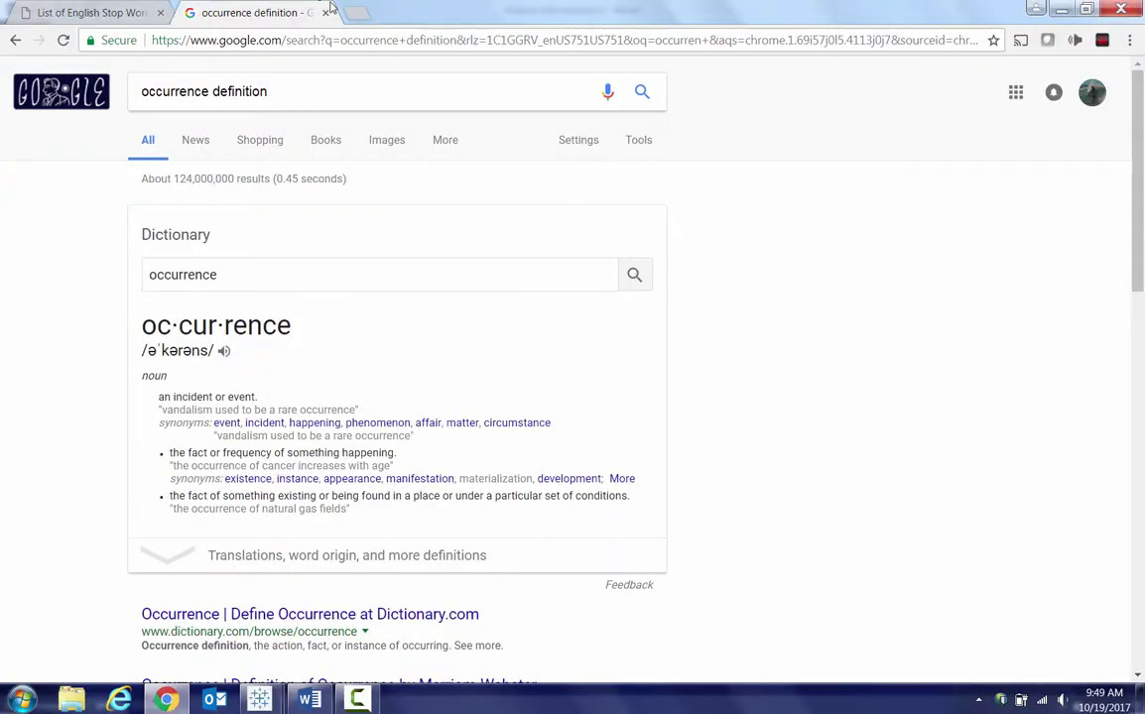
left_click(365, 18)
type("tableau")
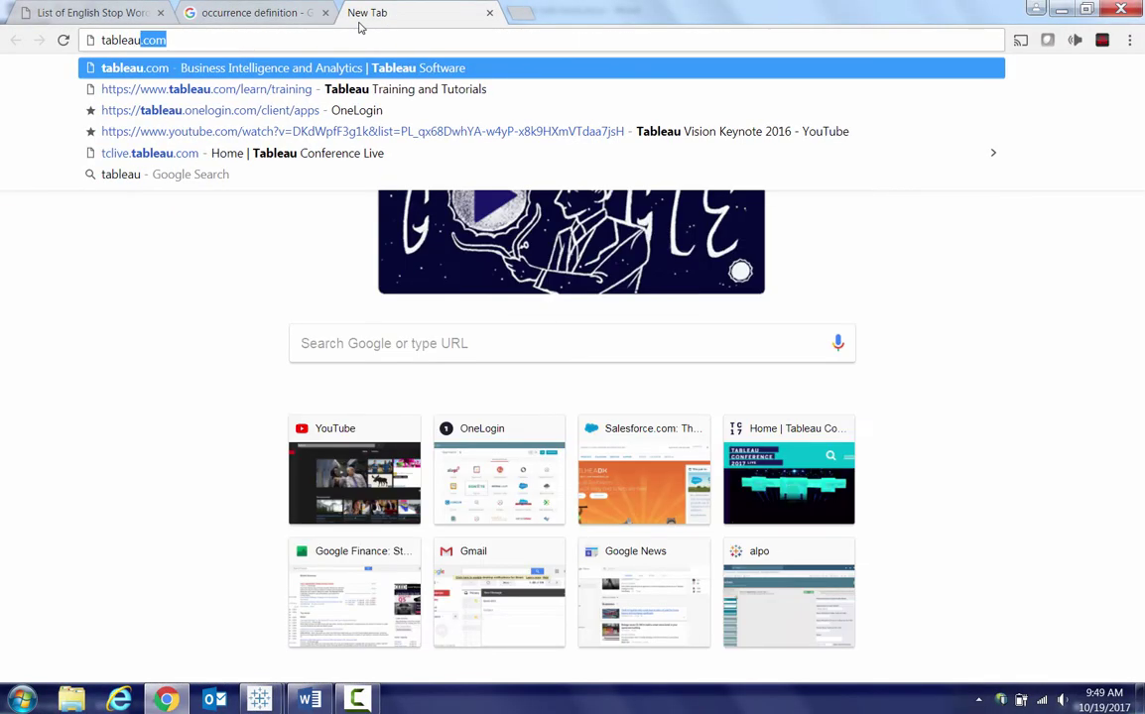
key("Return")
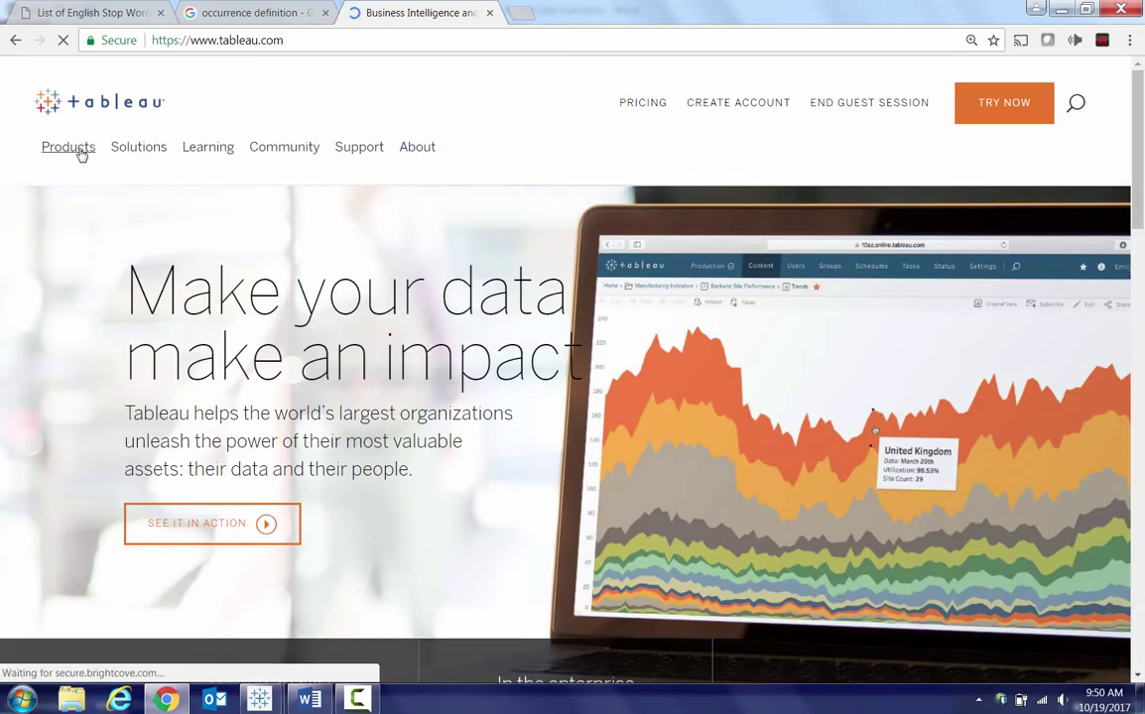
Step: Browse Tableau's Products page, then return to the Word talk track
left_click(95, 161)
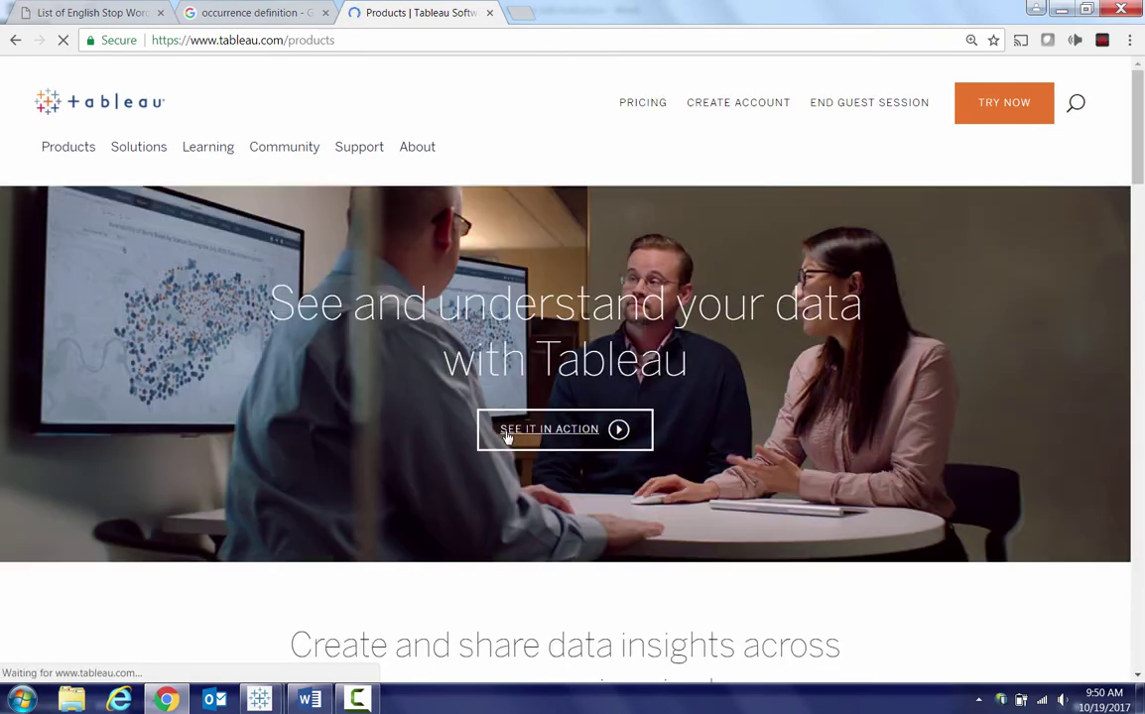
scroll(506, 437, "down", 4)
scroll(507, 437, "down", 5)
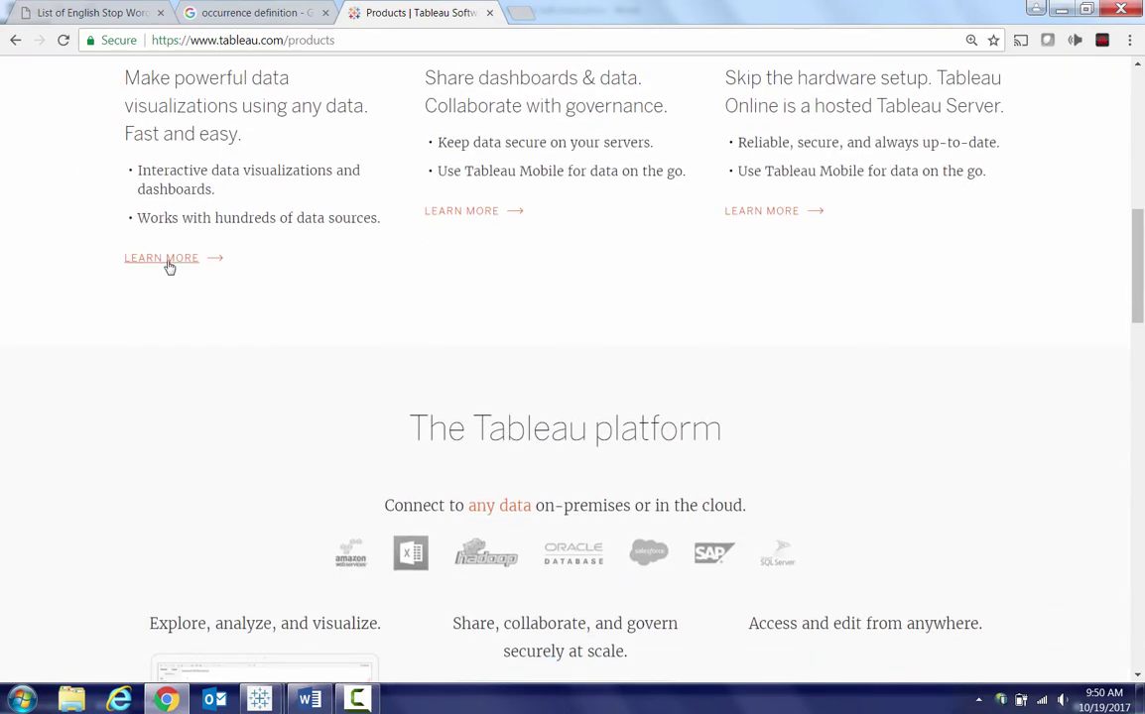
key("alt+Tab")
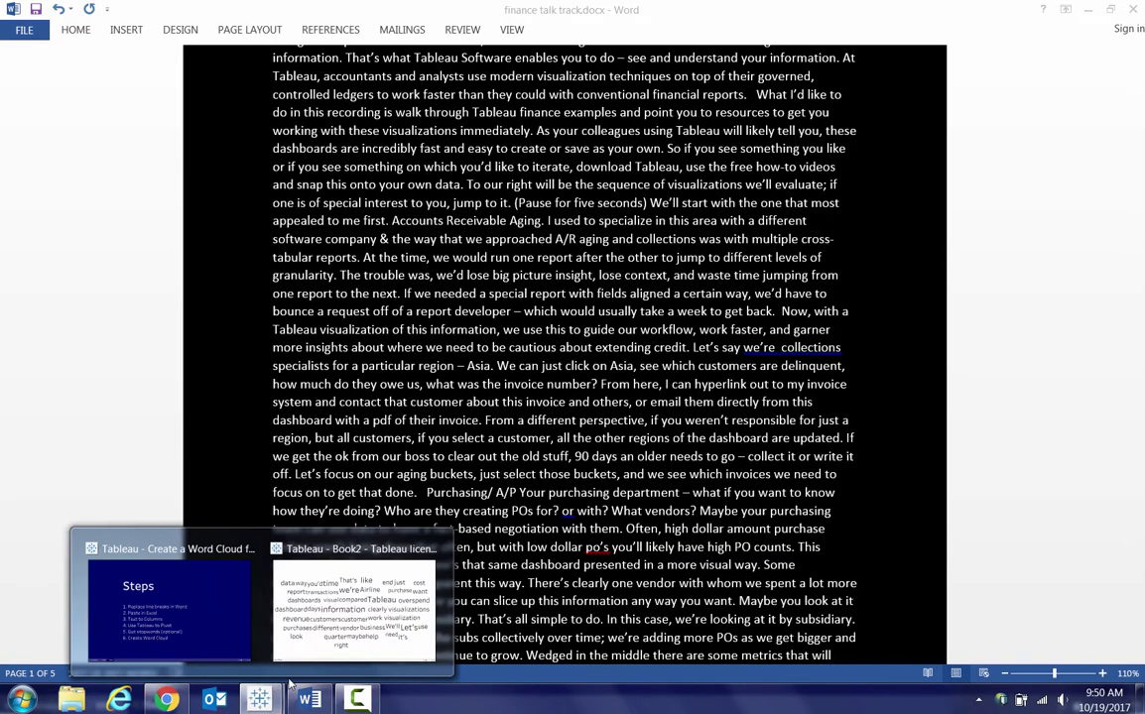
Step: Launch Tableau 10.4 maximized, skip file recovery, and connect to the Excel file word counter.xlsx
left_click(24, 700)
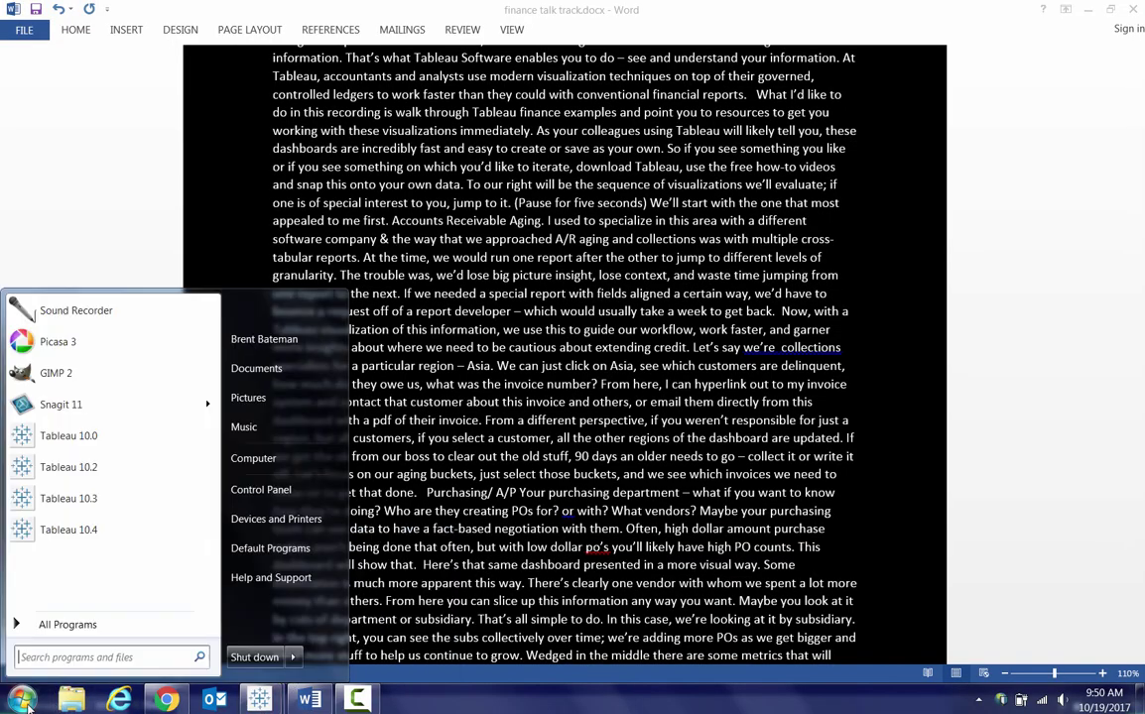
left_click(67, 530)
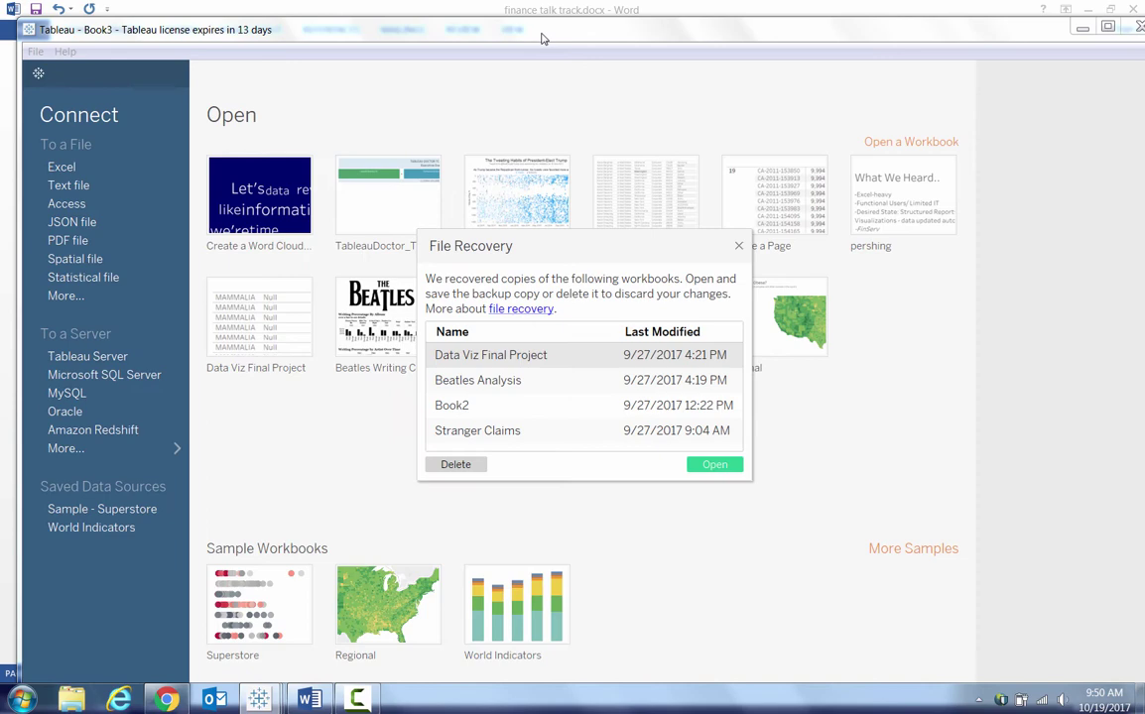
left_click(738, 246)
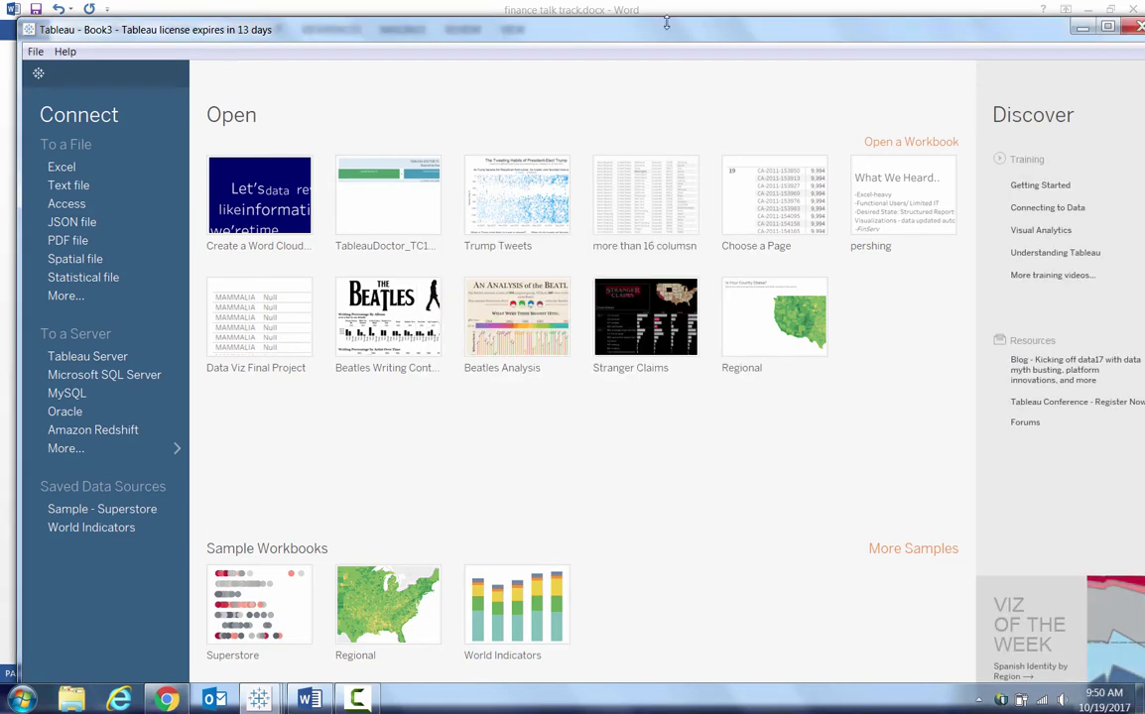
double_click(605, 30)
left_click(33, 144)
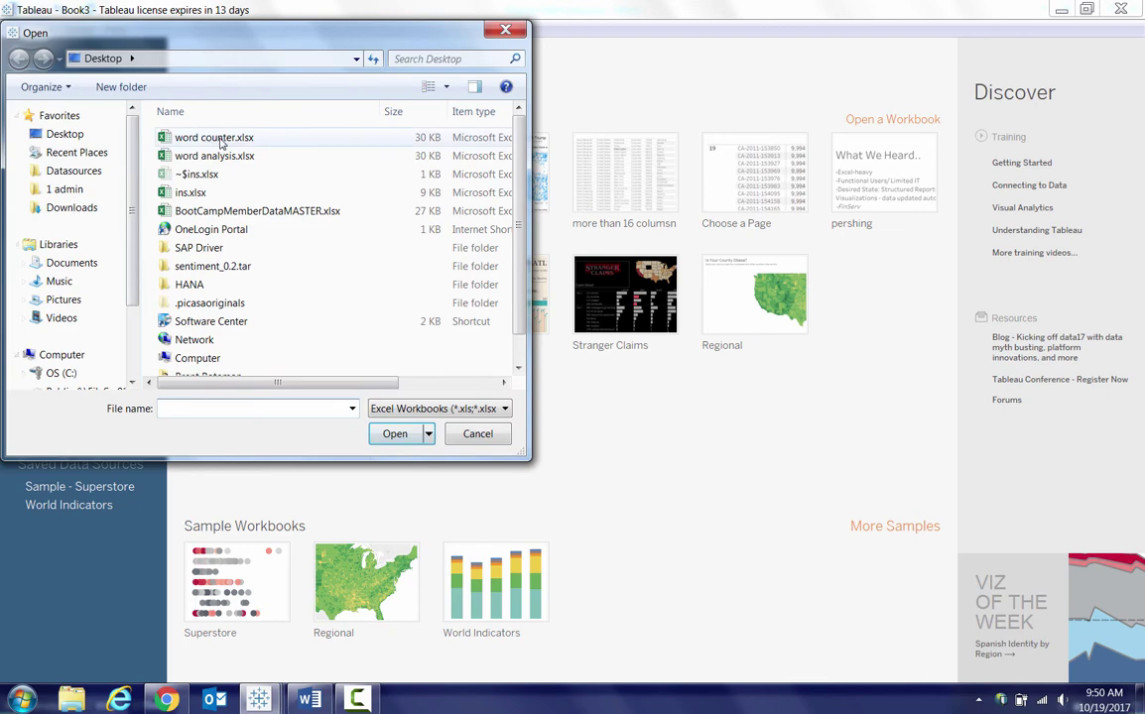
double_click(220, 139)
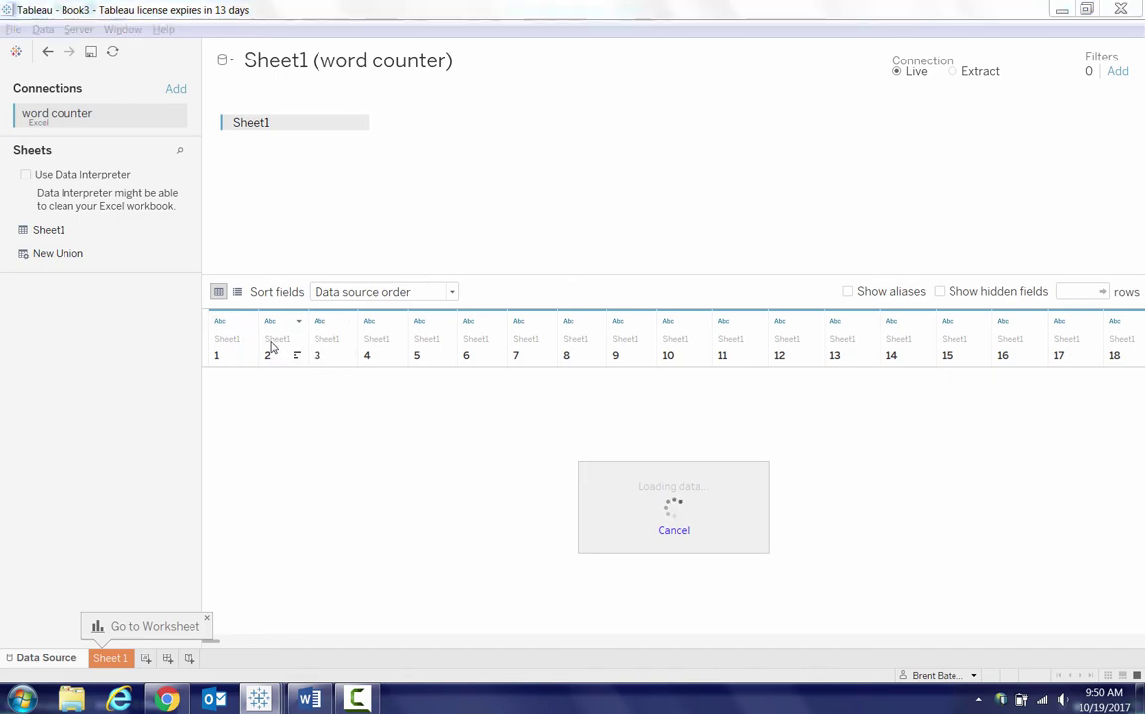
Step: Back in Tableau, select word columns 1 through 781 and pivot them into rows
key("alt+Tab")
key("alt+Tab")
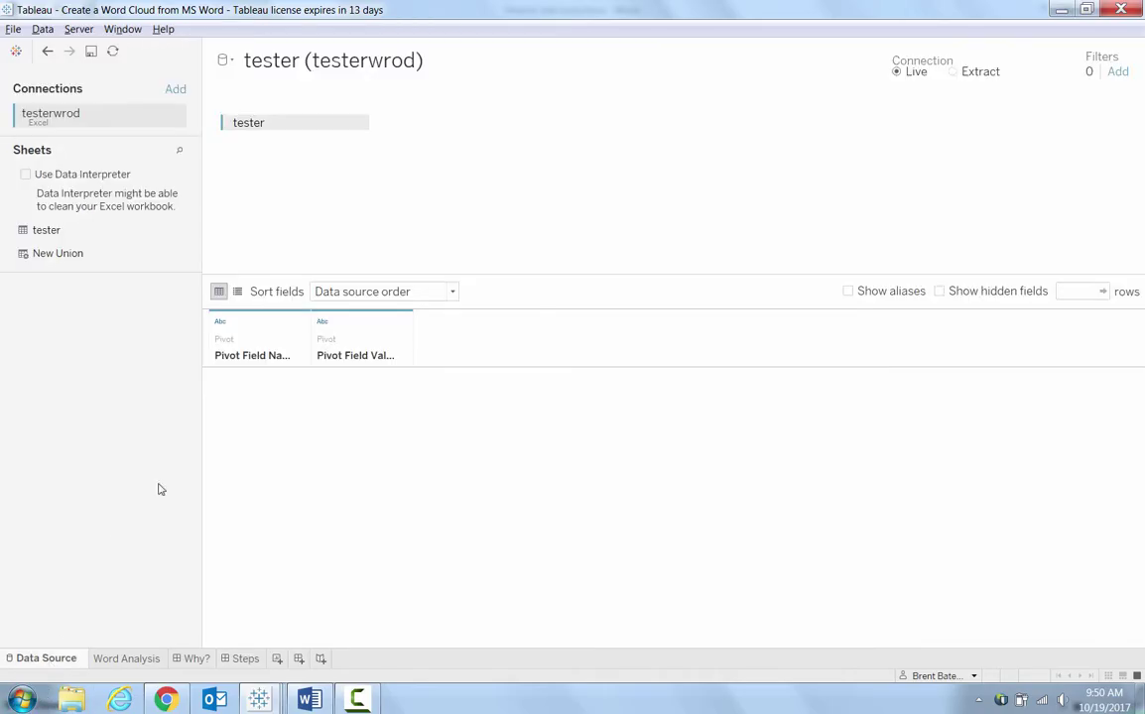
key("alt+Tab")
key("alt+Tab")
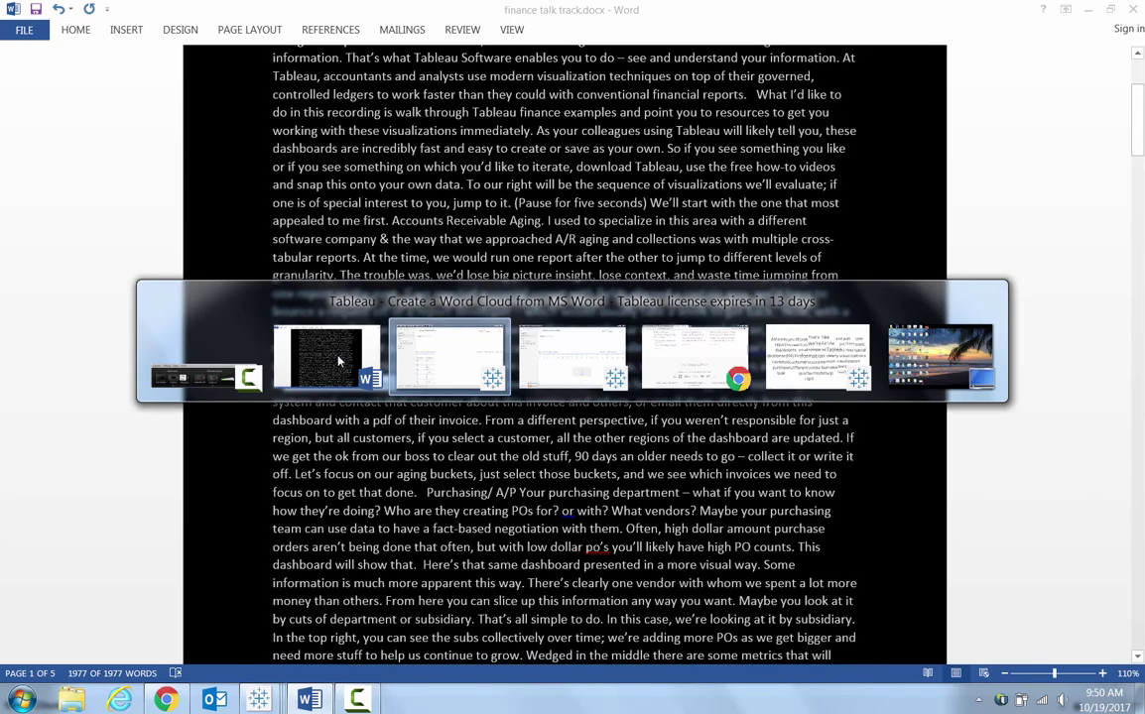
key("alt+Tab")
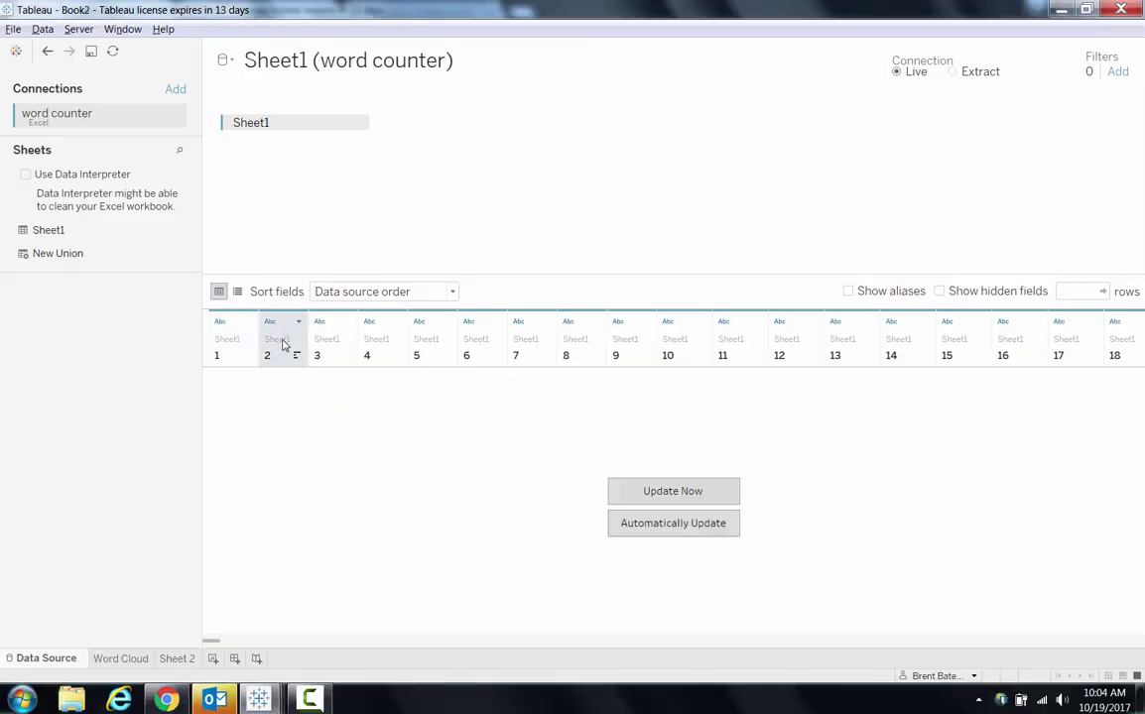
left_click(222, 337)
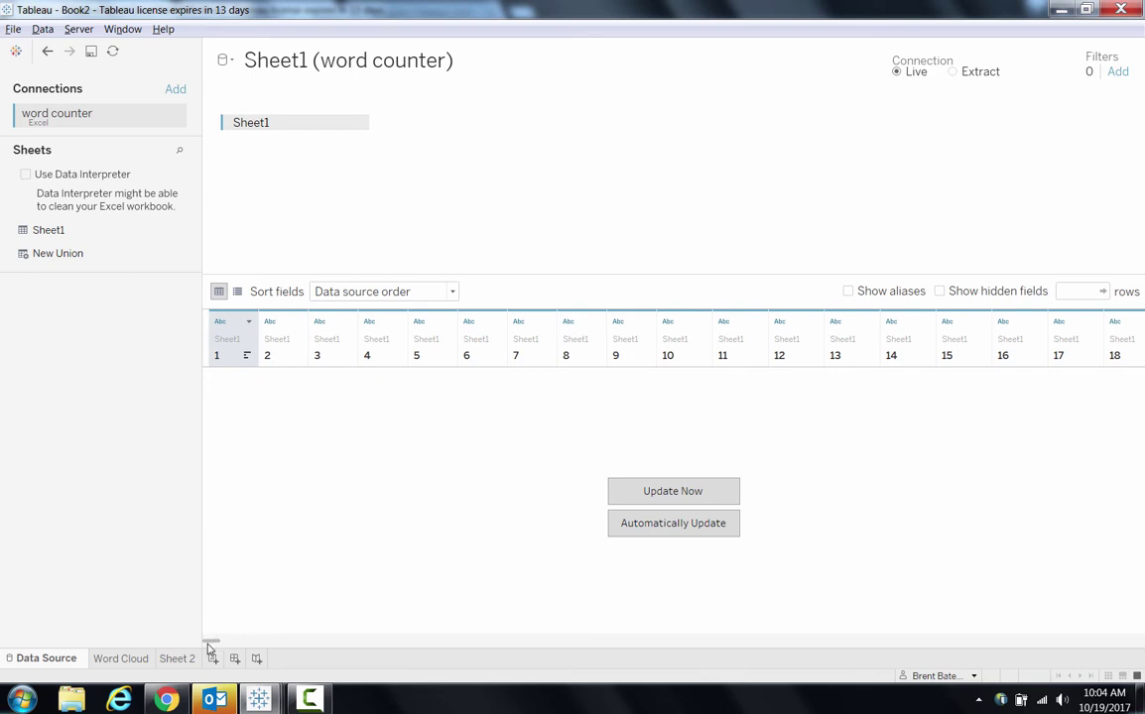
left_click_drag(215, 643, 1111, 387)
left_click(1104, 346, "shift")
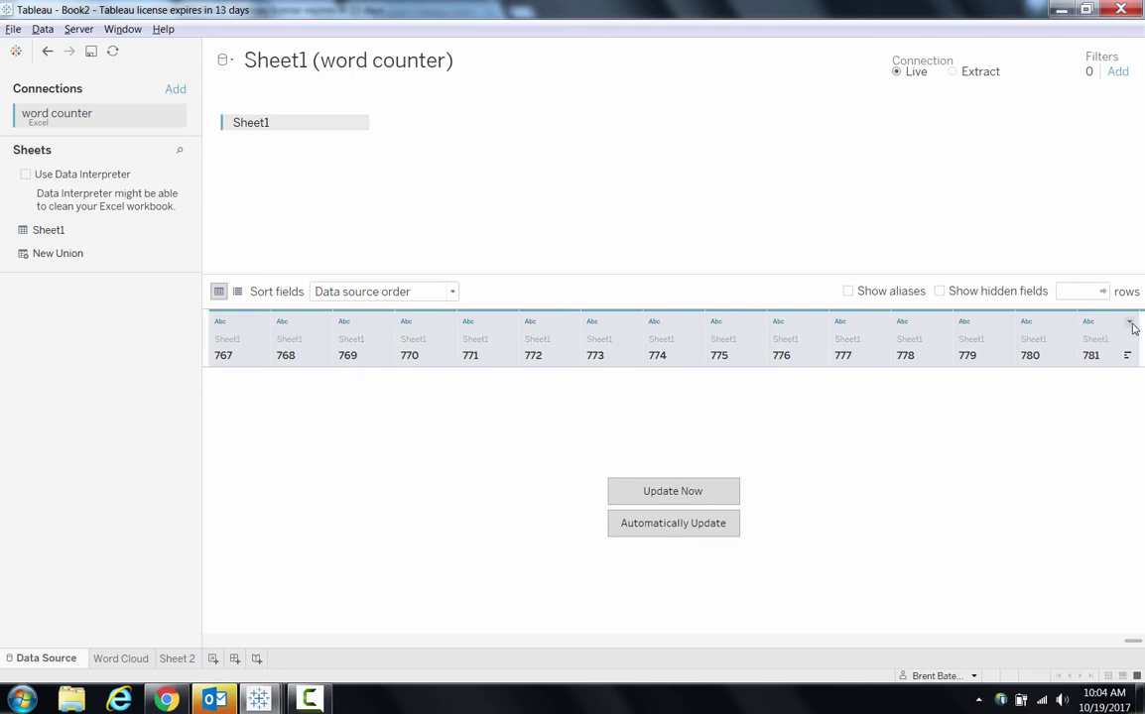
left_click(1130, 324)
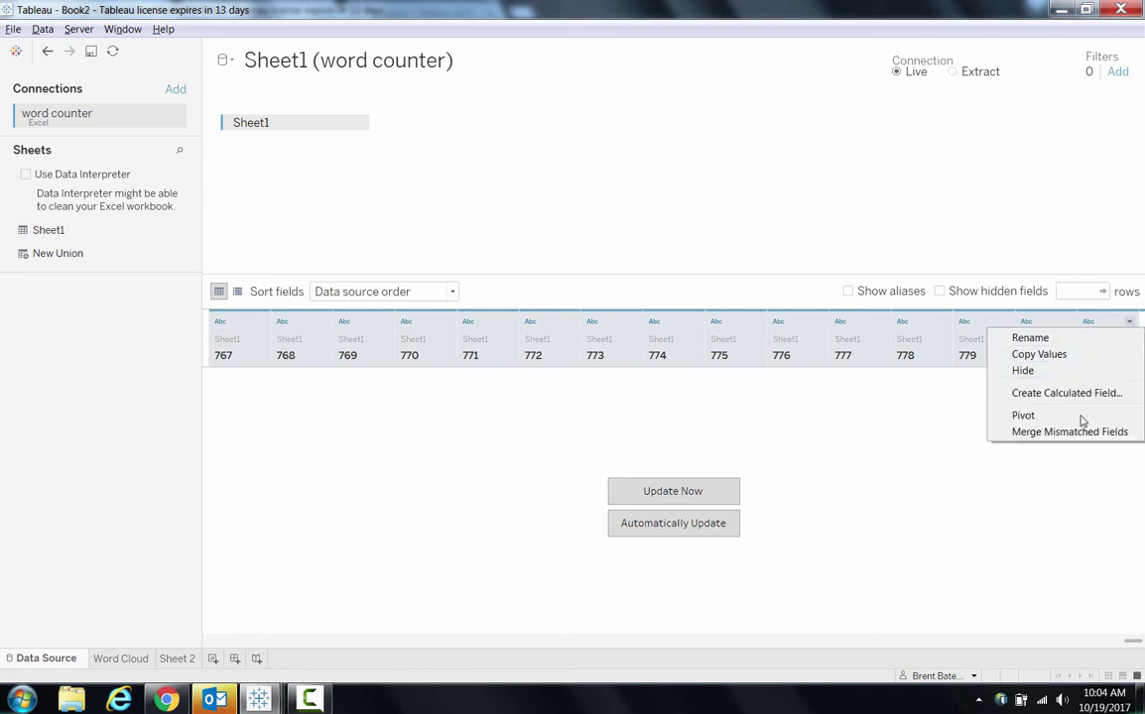
left_click(1022, 416)
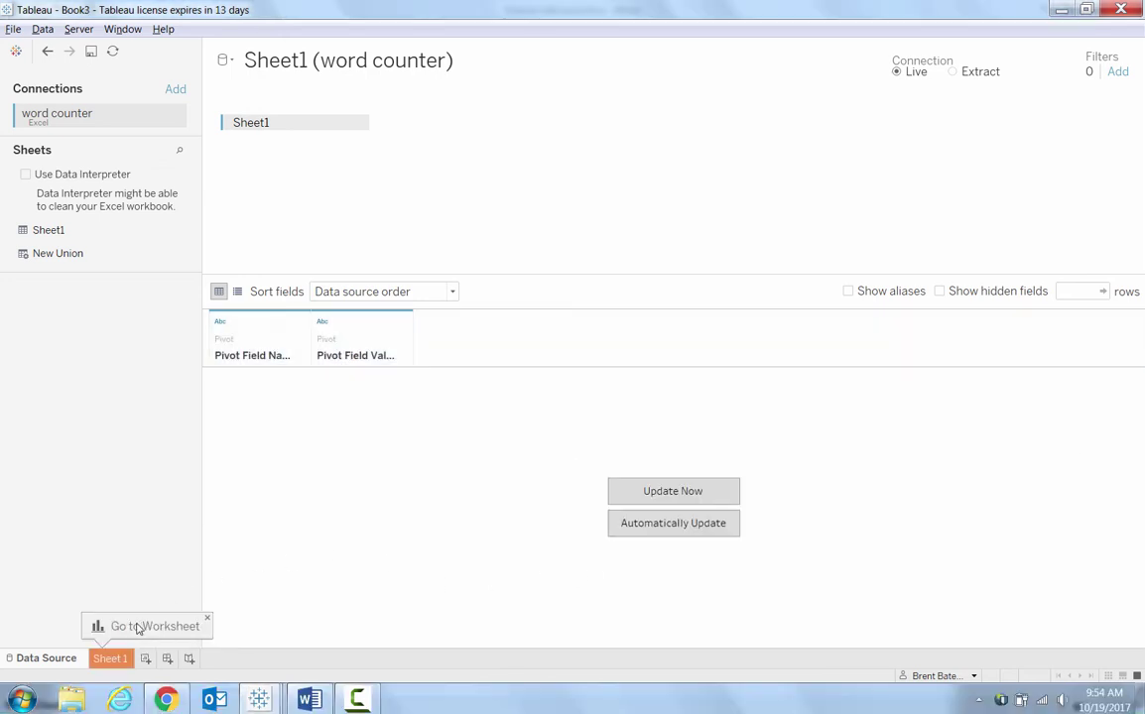
Step: On Sheet 1, rename Pivot Field Values to 'words' and drag it onto the Filters shelf
left_click(112, 659)
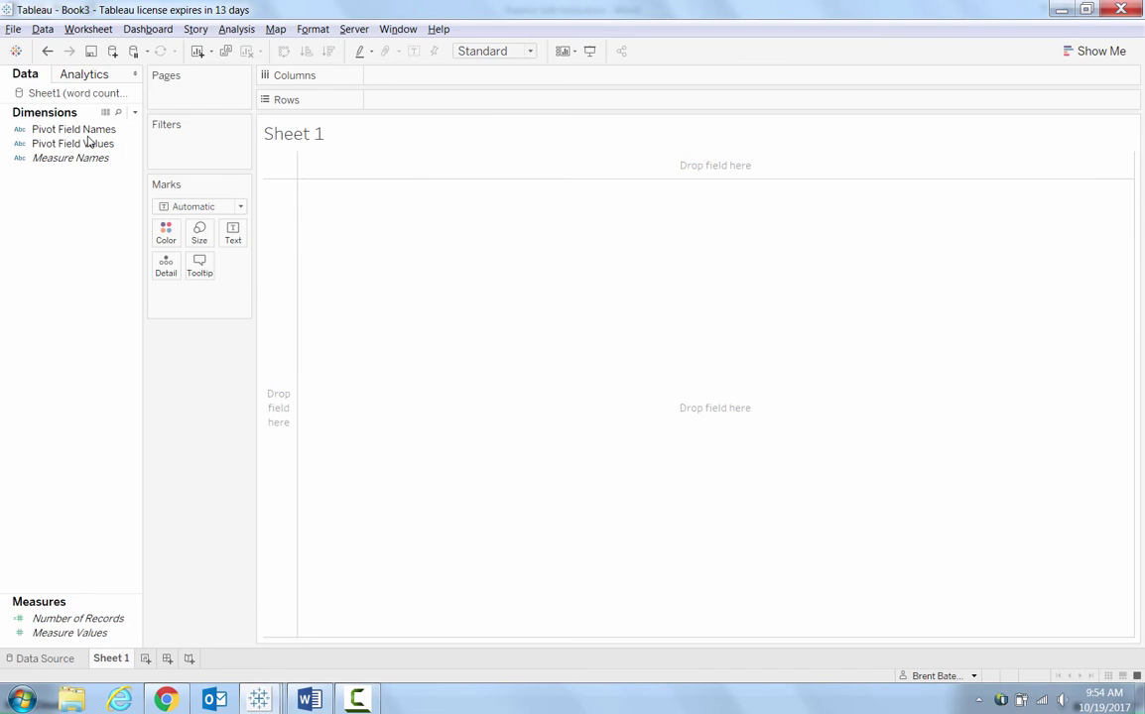
left_click(86, 144)
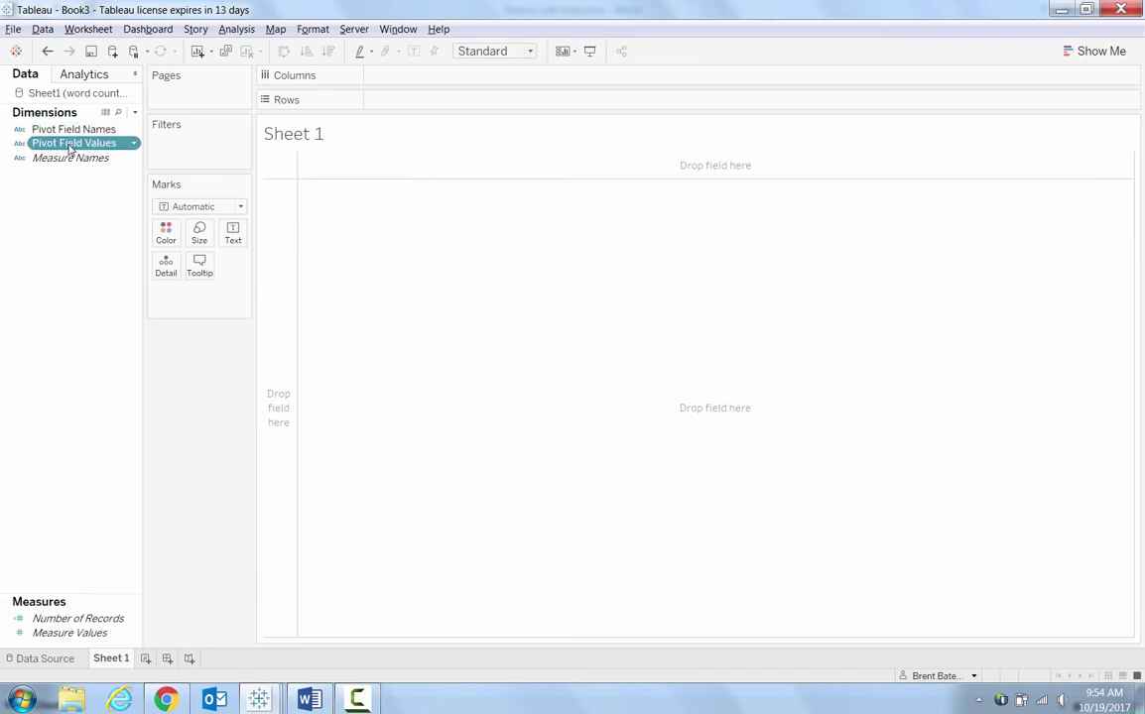
right_click(70, 149)
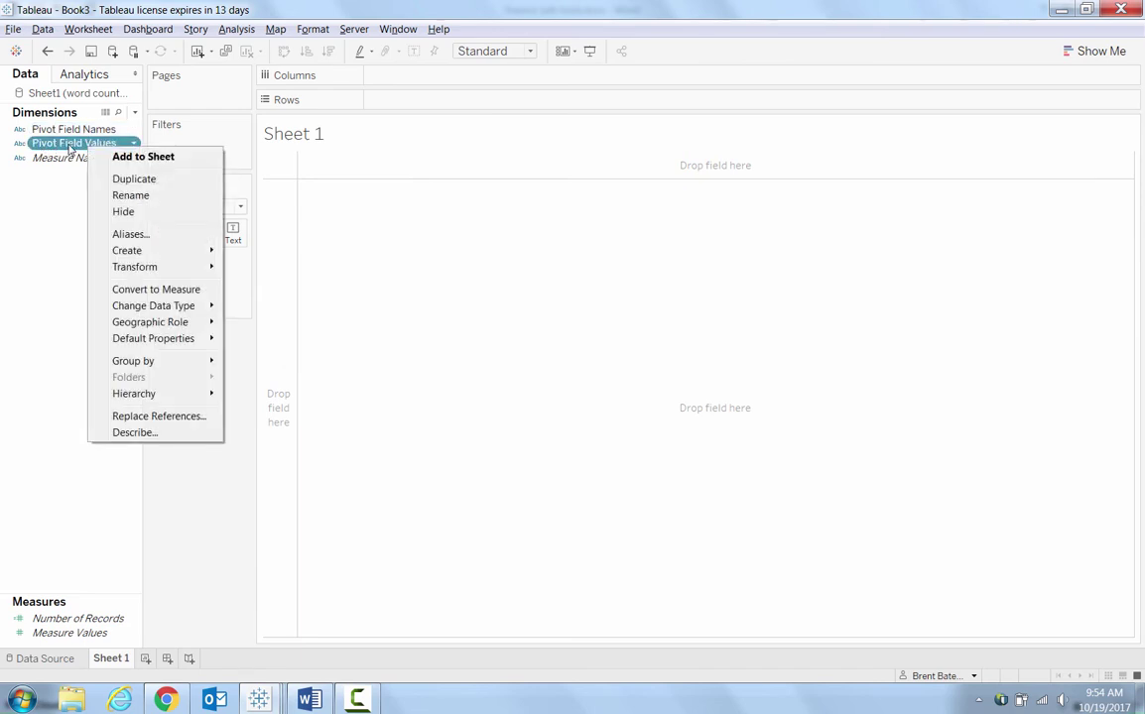
left_click(151, 195)
type("wo")
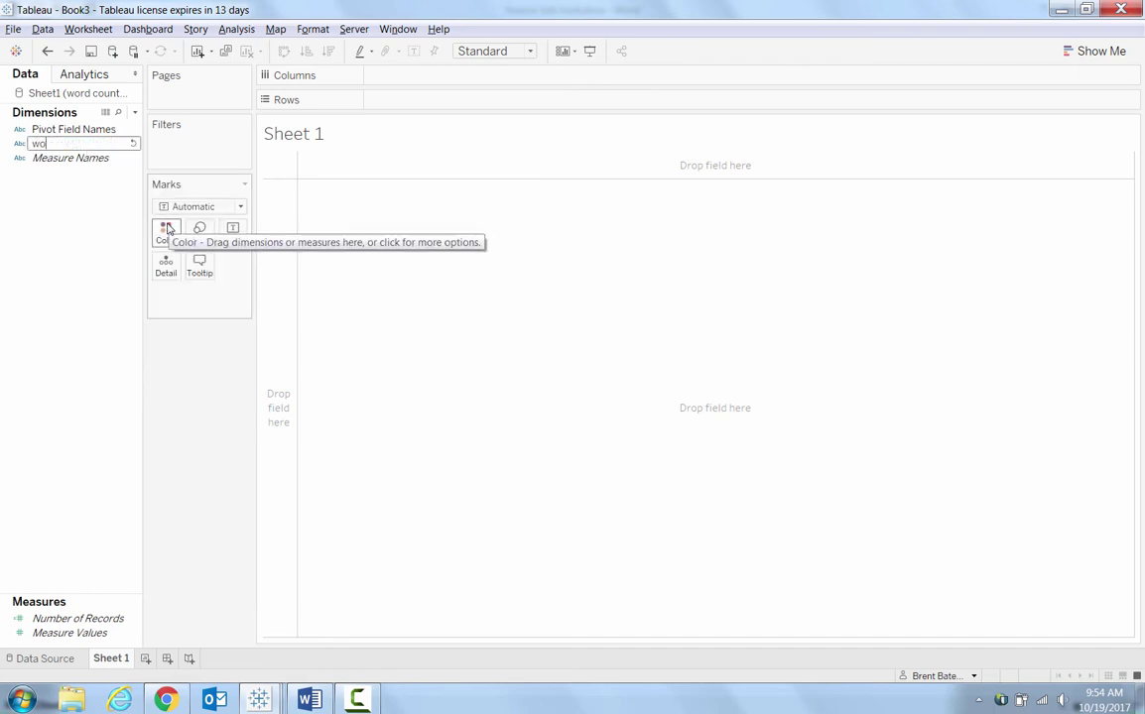
type("rds")
key("Return")
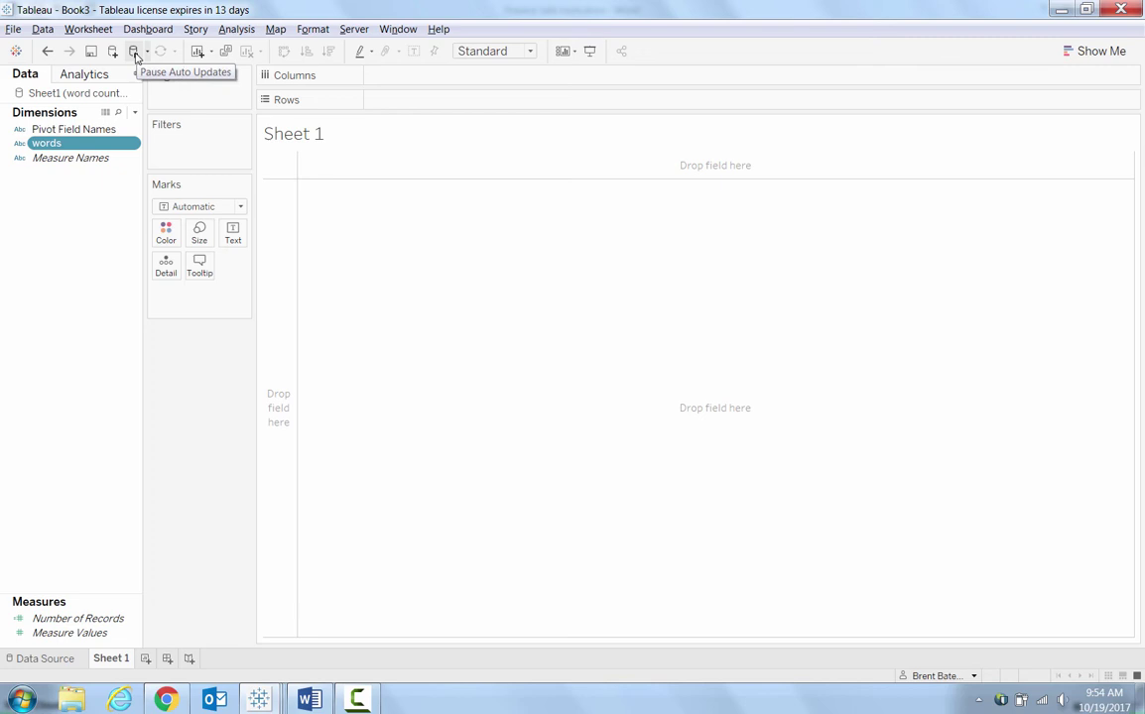
left_click_drag(94, 144, 212, 149)
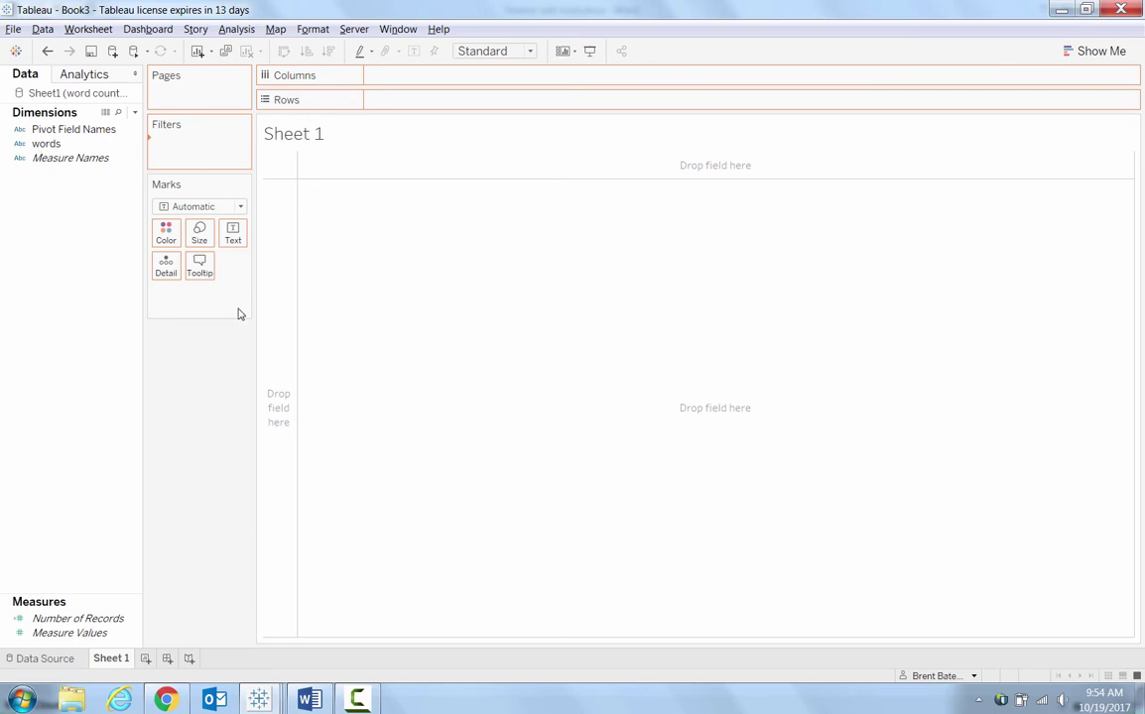
left_click(166, 700)
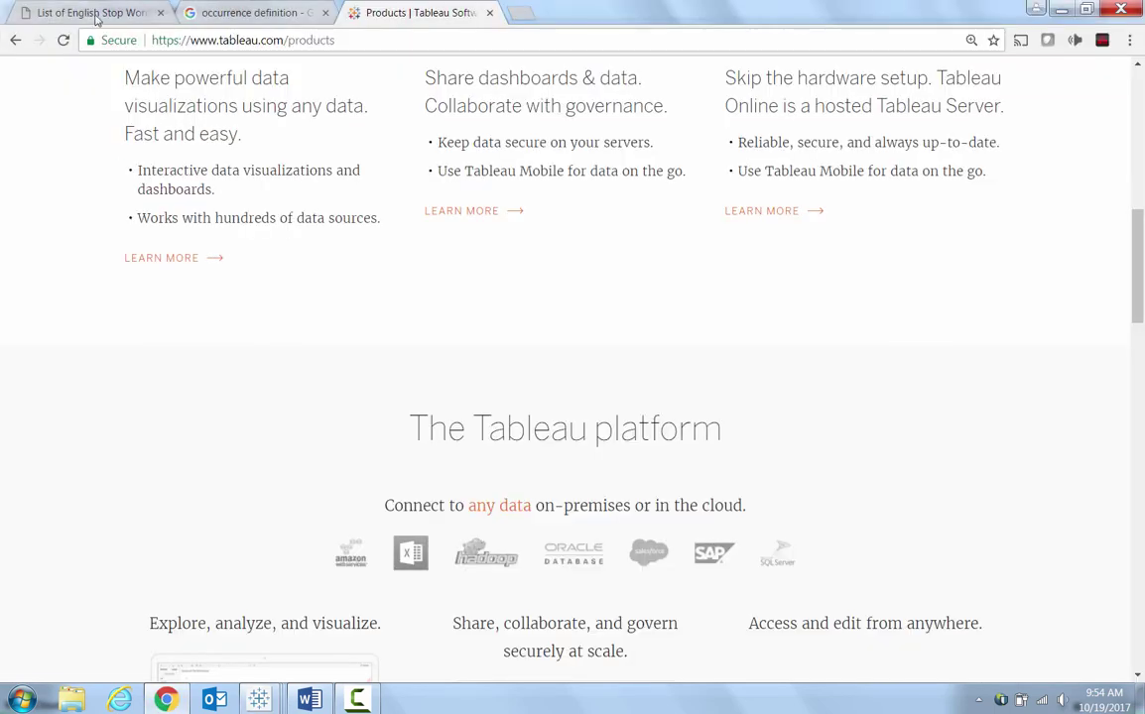
Step: Copy the English stop words list from its Chrome tab and return to Tableau's words filter
left_click(84, 12)
right_click(225, 177)
left_click(230, 188)
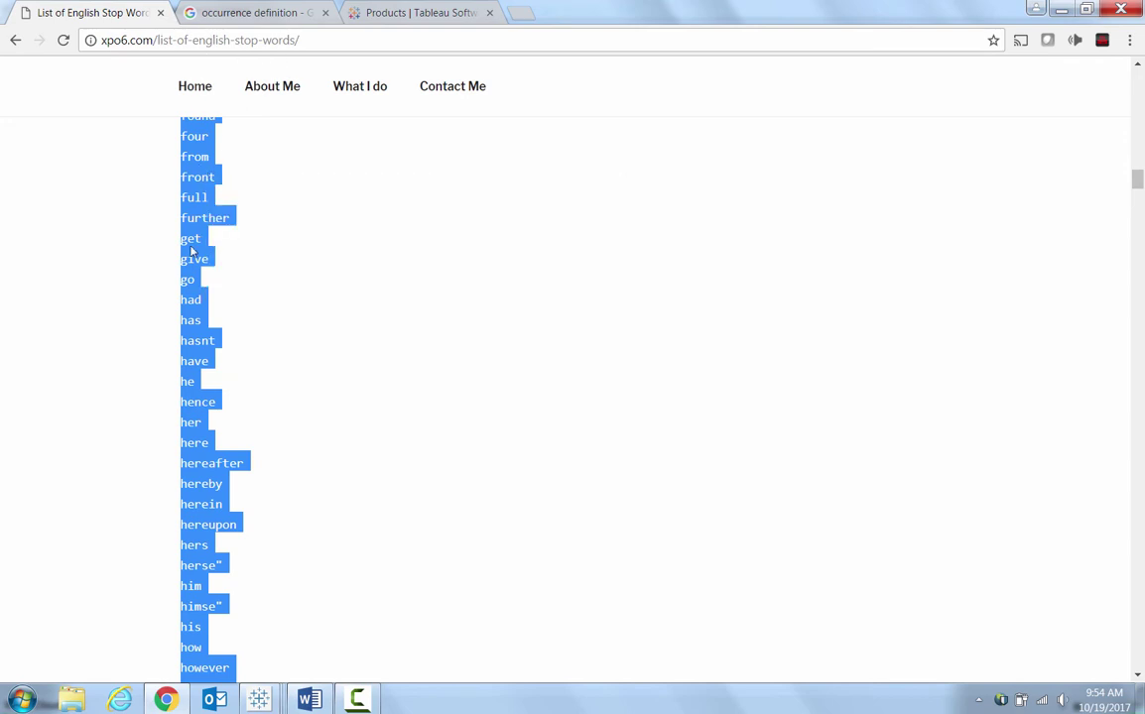
key("alt+Tab")
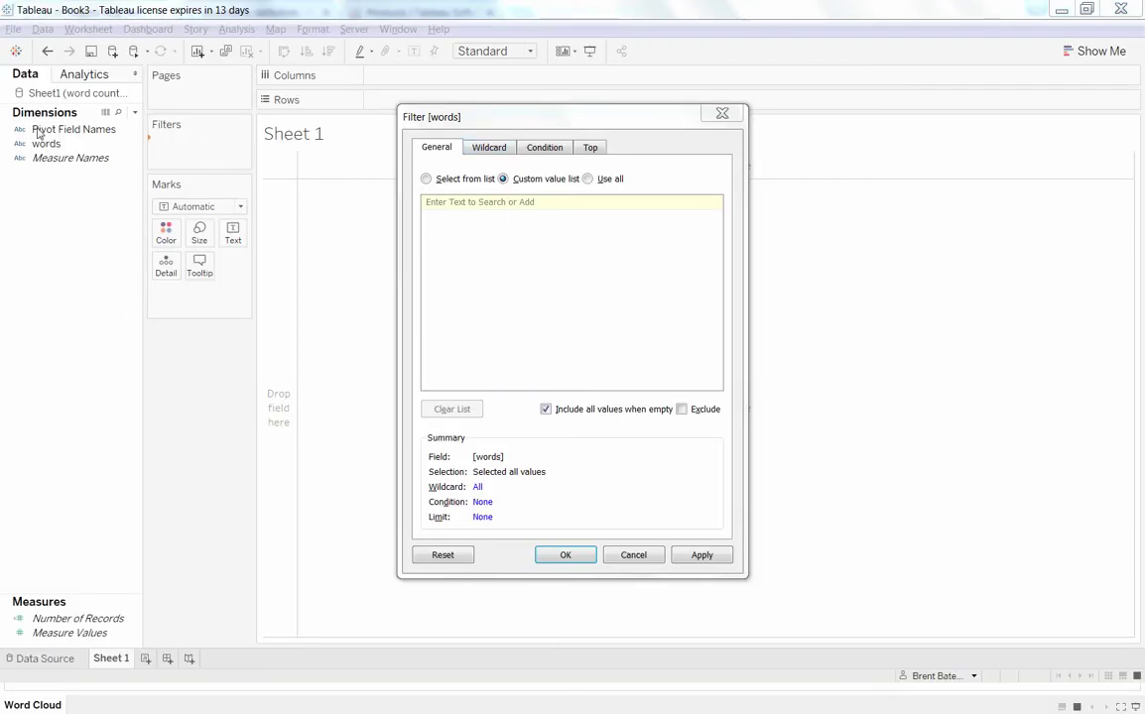
Step: Paste the 319 copied stop words into the words filter's custom value list and set it to Exclude
left_click(486, 147)
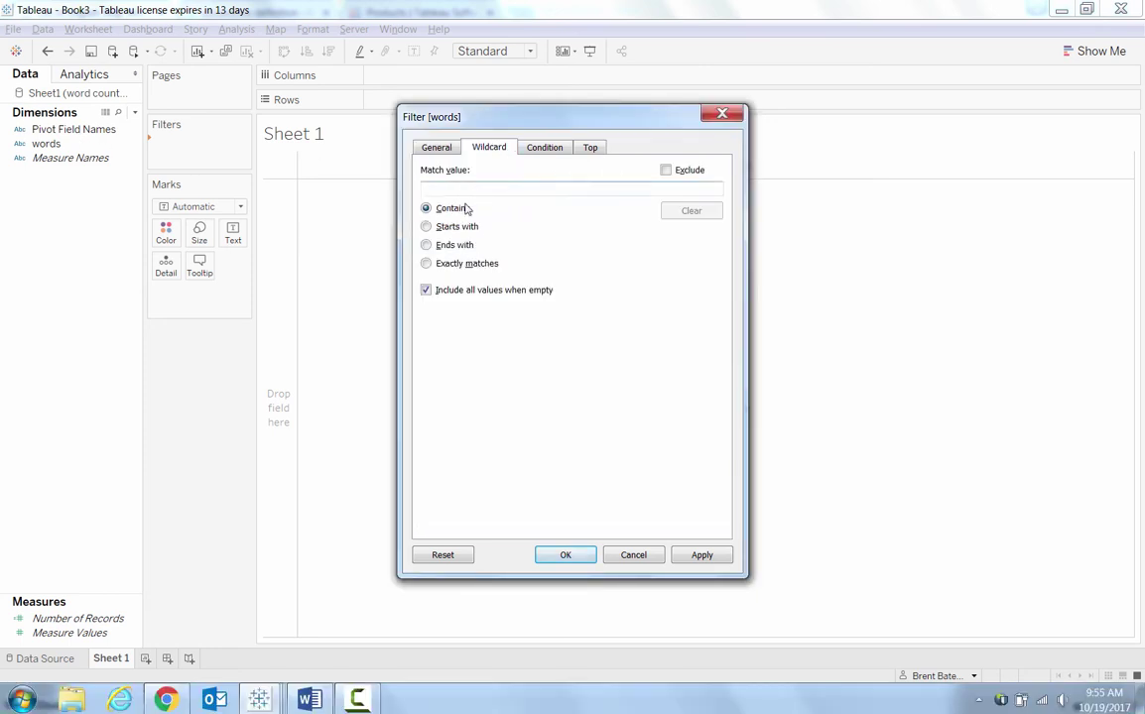
left_click(416, 147)
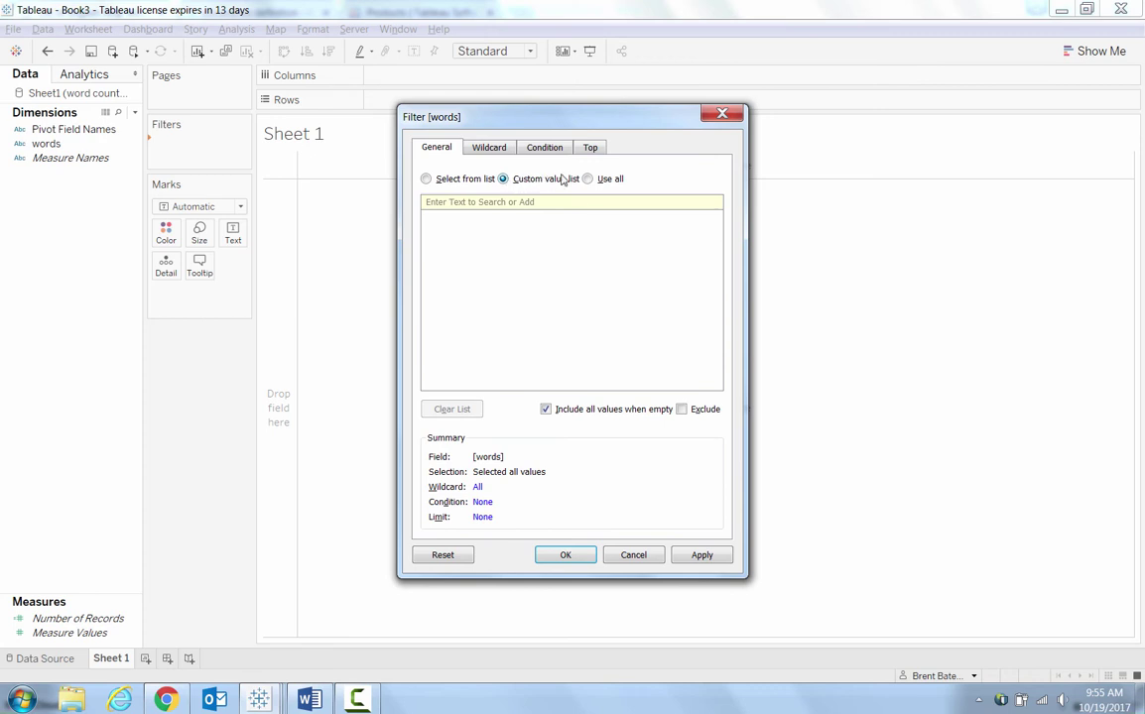
left_click(518, 206)
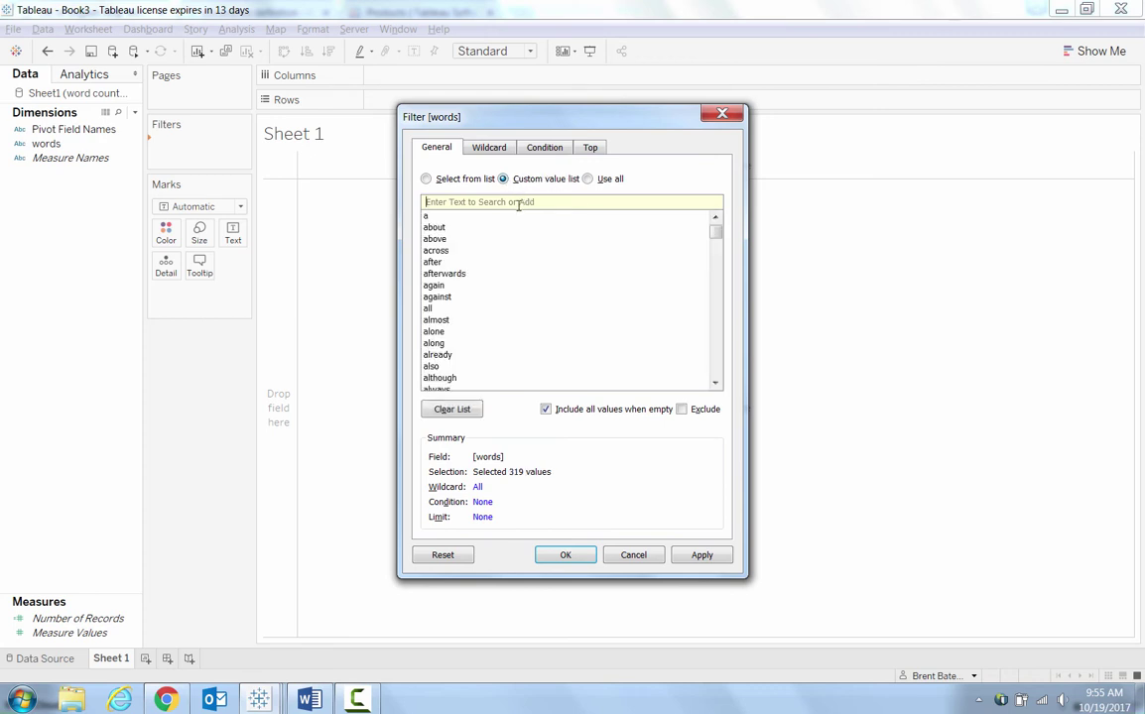
left_click(681, 409)
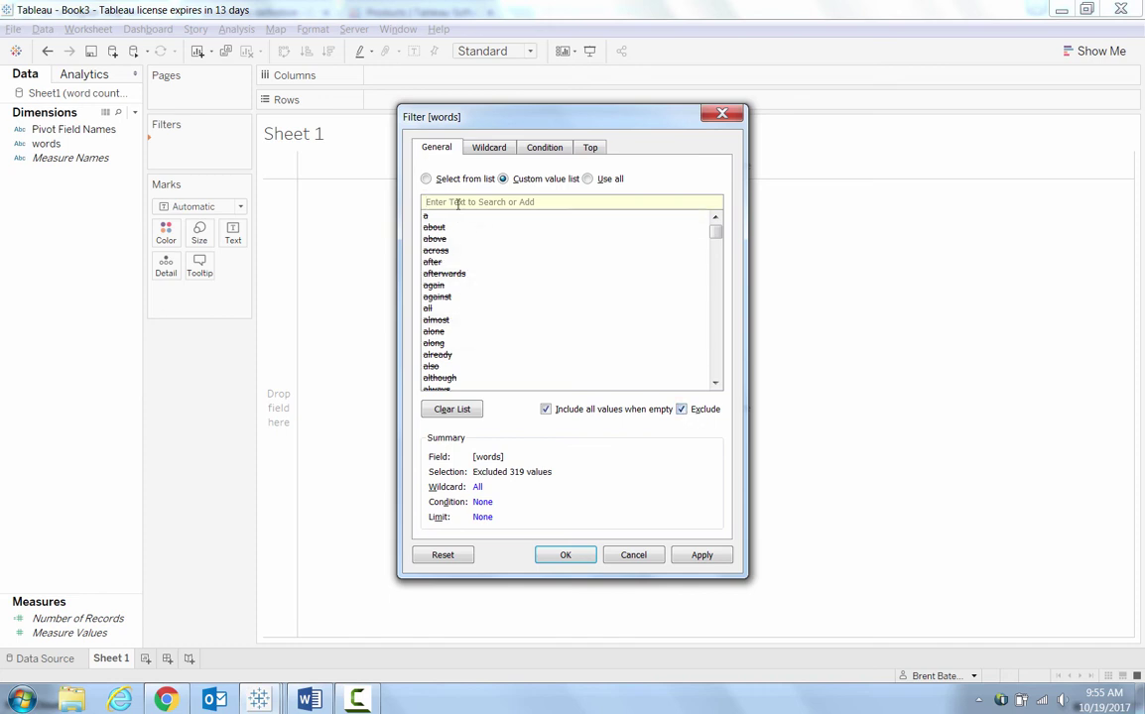
Step: Add 'Yo' to the excluded values, making 320, and apply the filter
left_click(457, 203)
type("-")
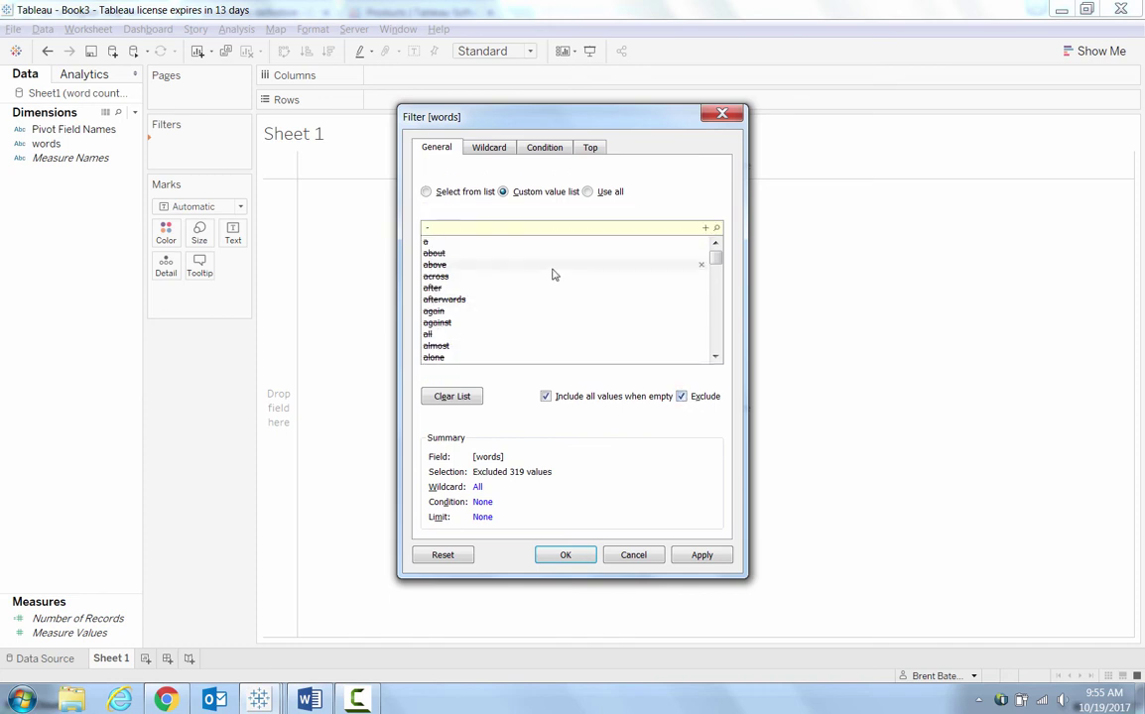
key("BackSpace")
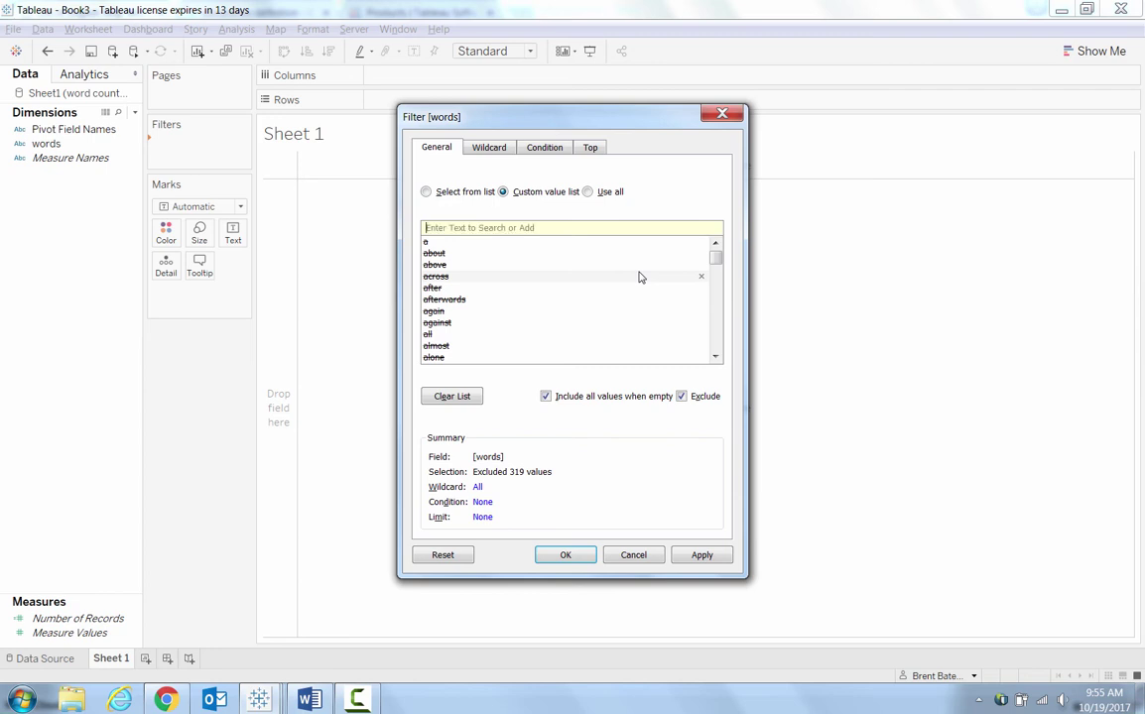
type("Yo")
left_click(705, 230)
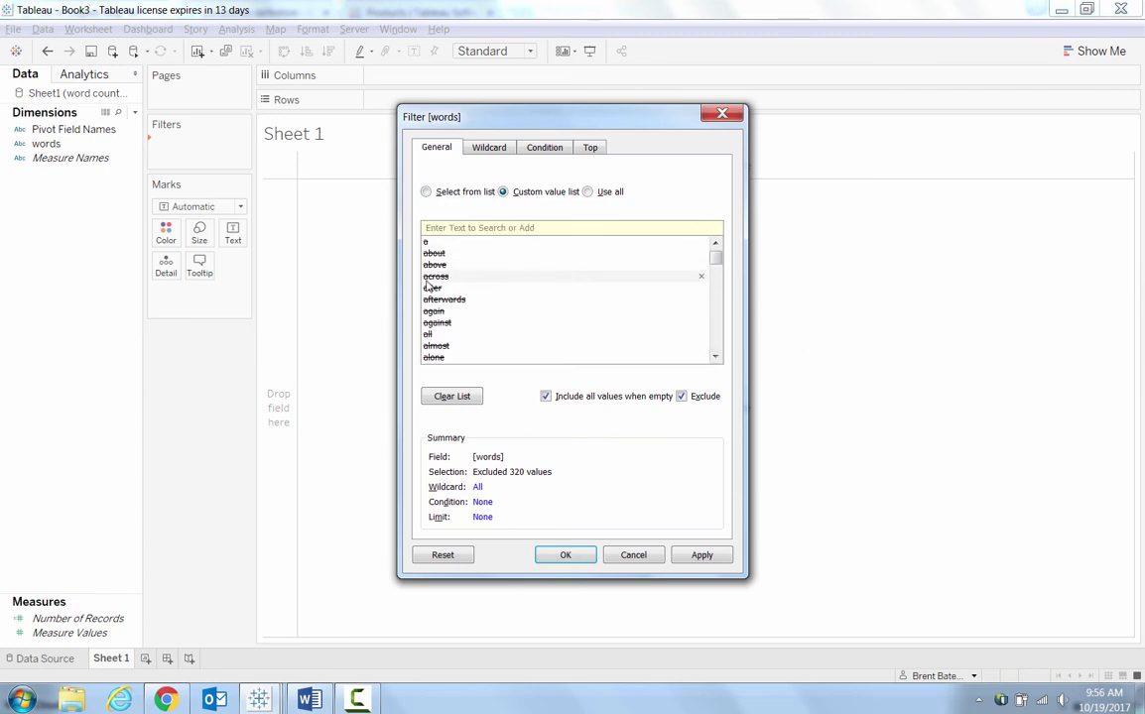
left_click(701, 555)
Step: Confirm the words filter and change the Marks type to Text
left_click(565, 555)
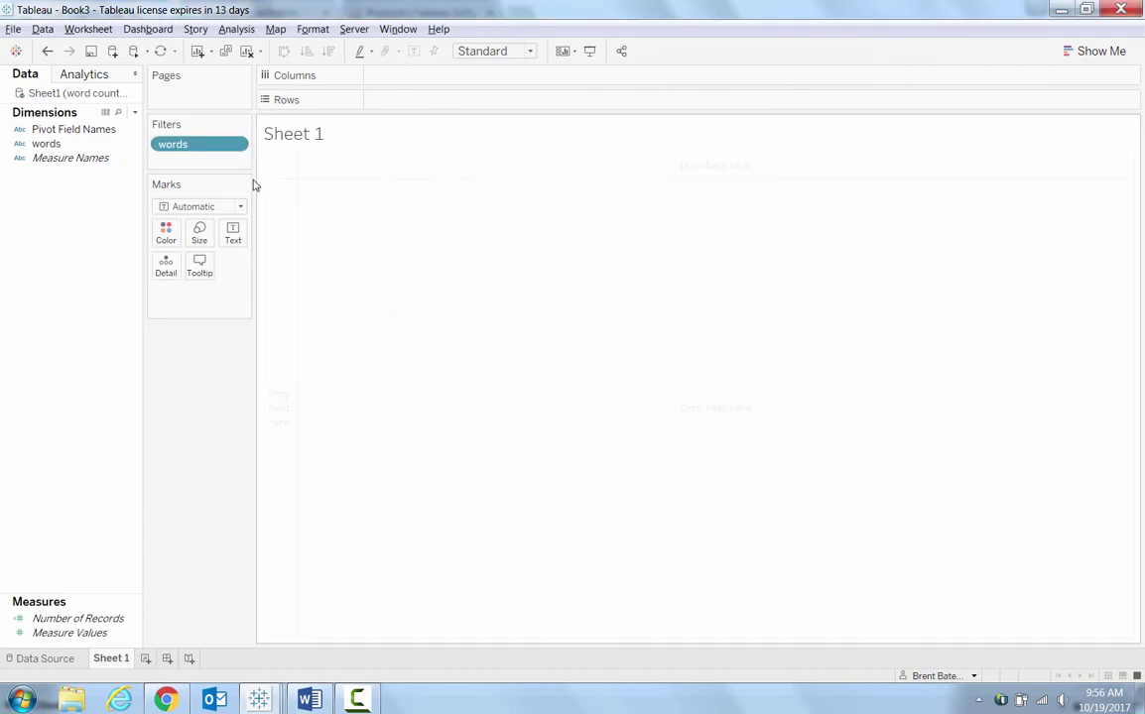
left_click(233, 207)
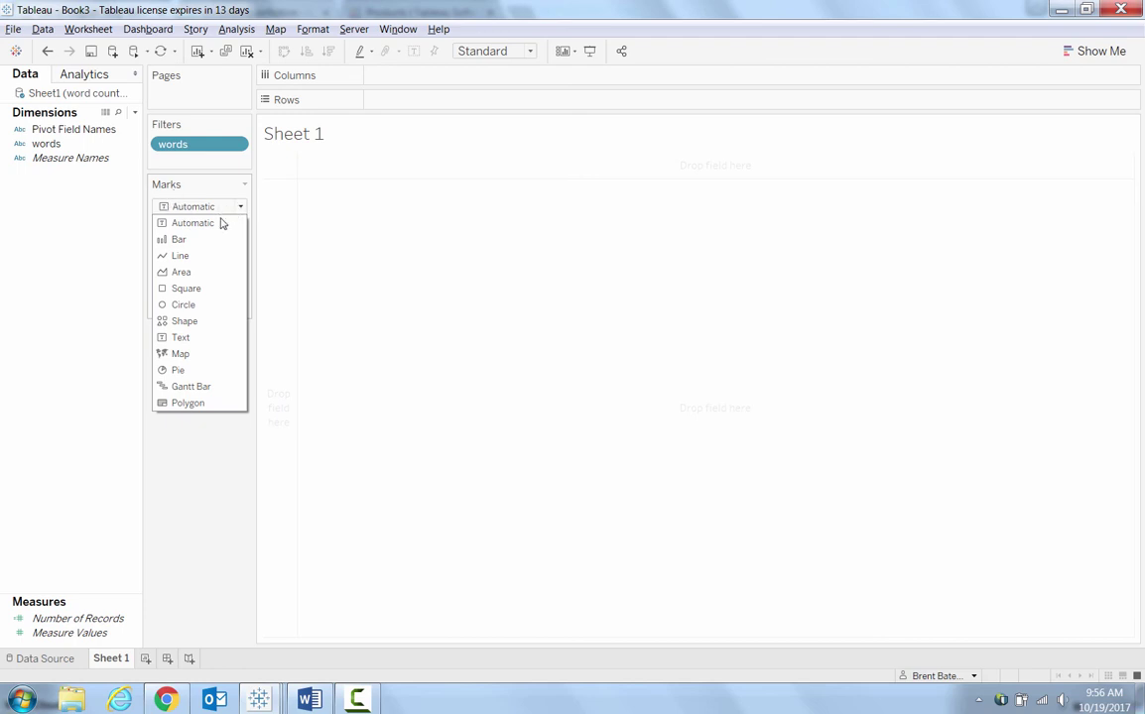
left_click(202, 337)
Step: Put words on Text and Number of Records on Size
left_click(65, 145)
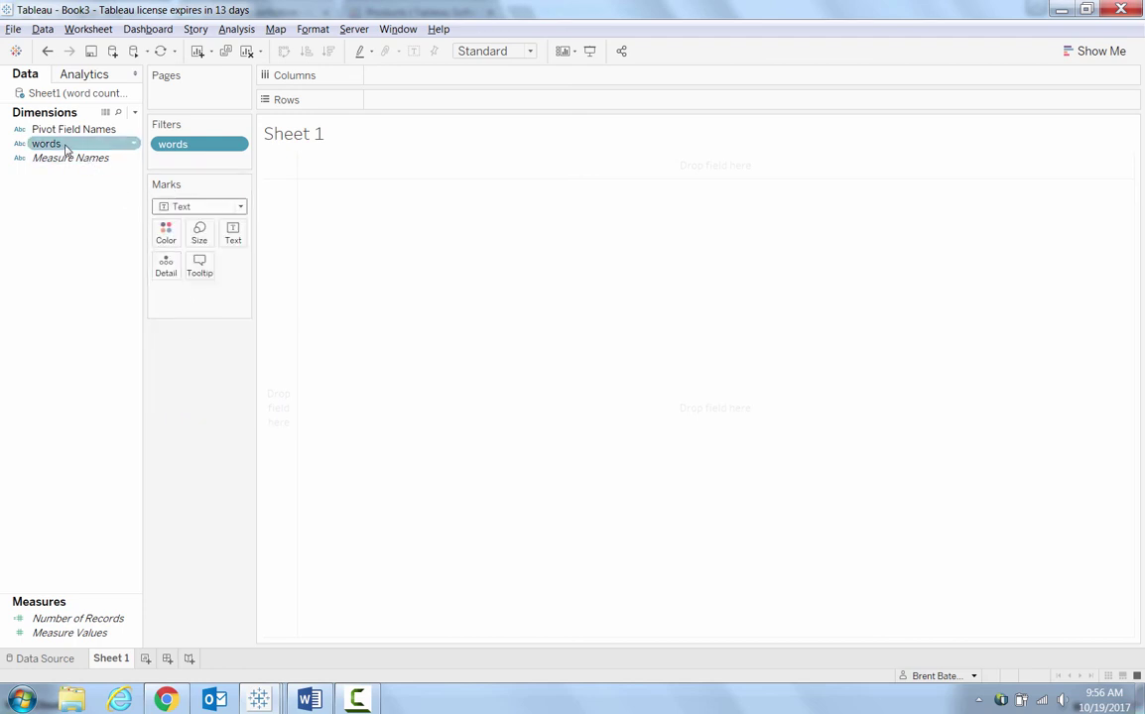
left_click_drag(65, 146, 236, 242)
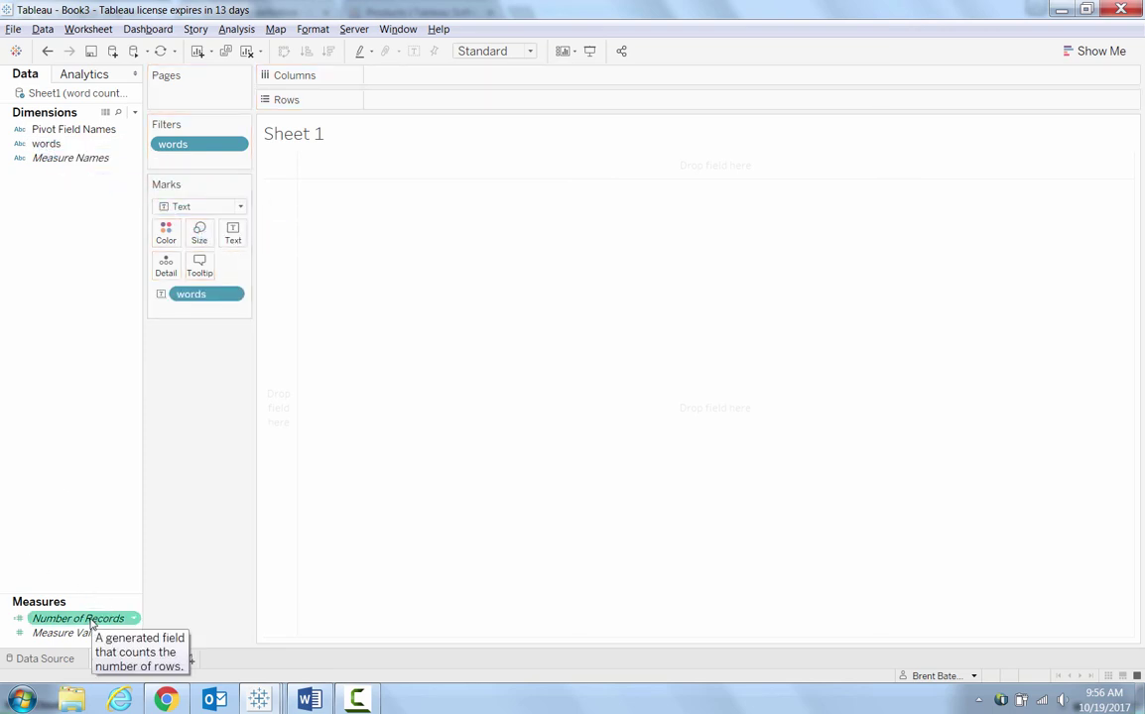
left_click_drag(93, 622, 199, 243)
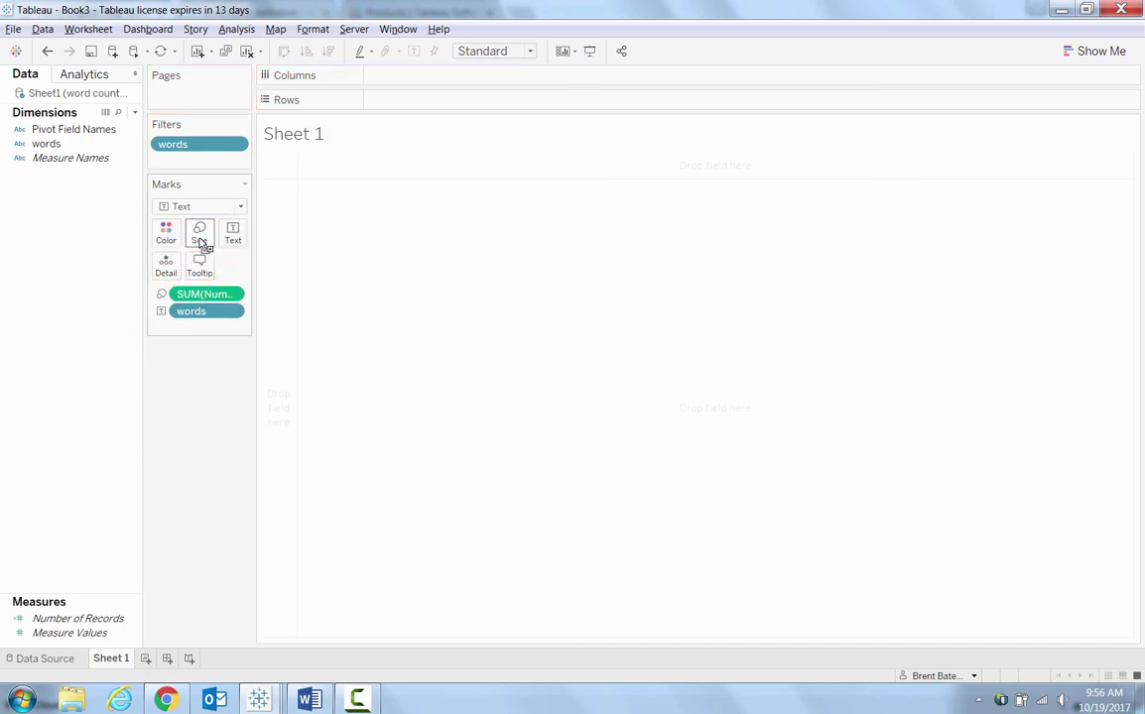
left_click(134, 55)
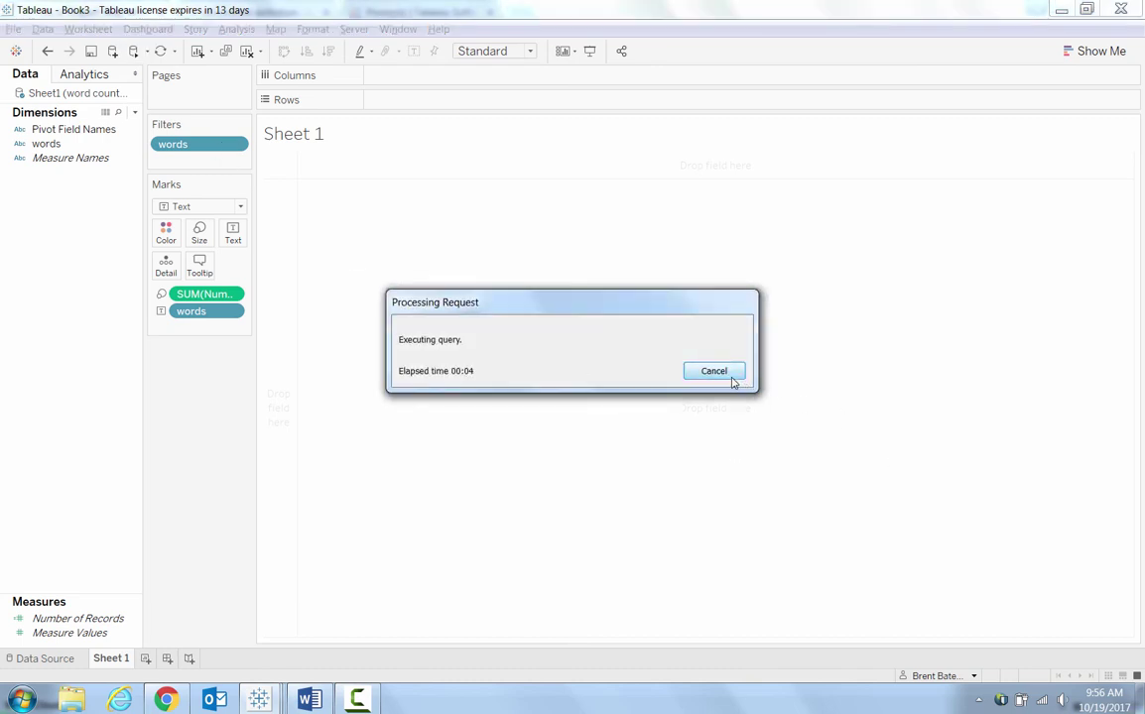
Step: Cancel the running query and restrict the words filter to the Top 25 by SUM(Number of Records)
left_click(716, 371)
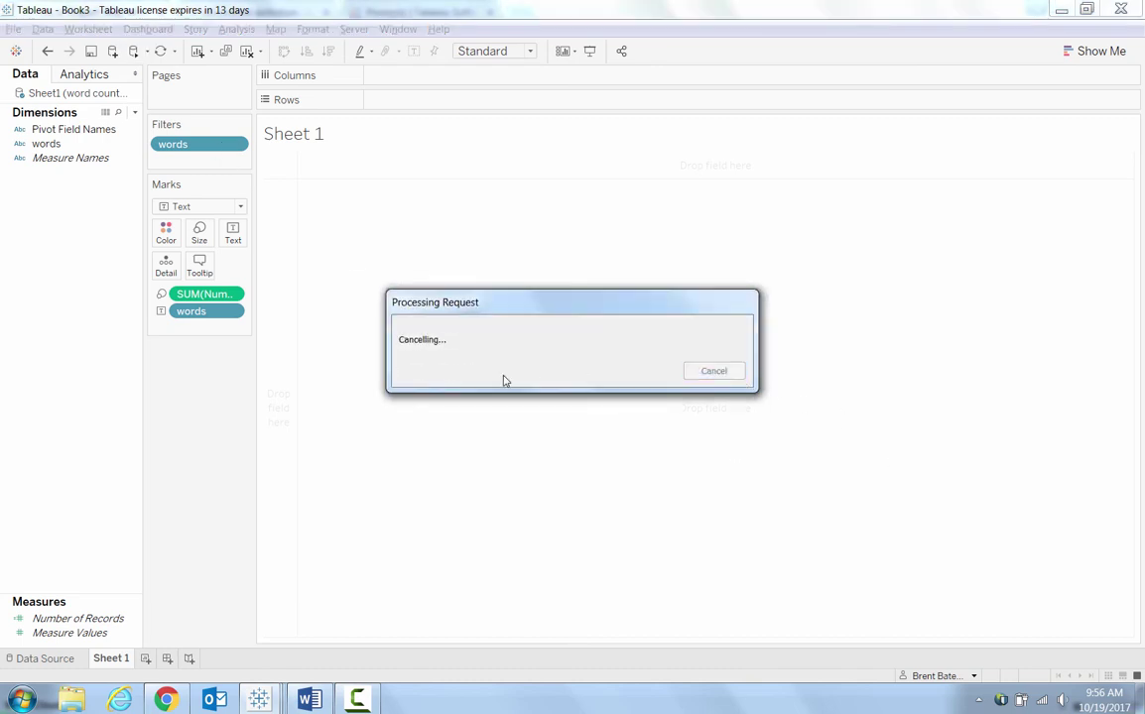
left_click(237, 146)
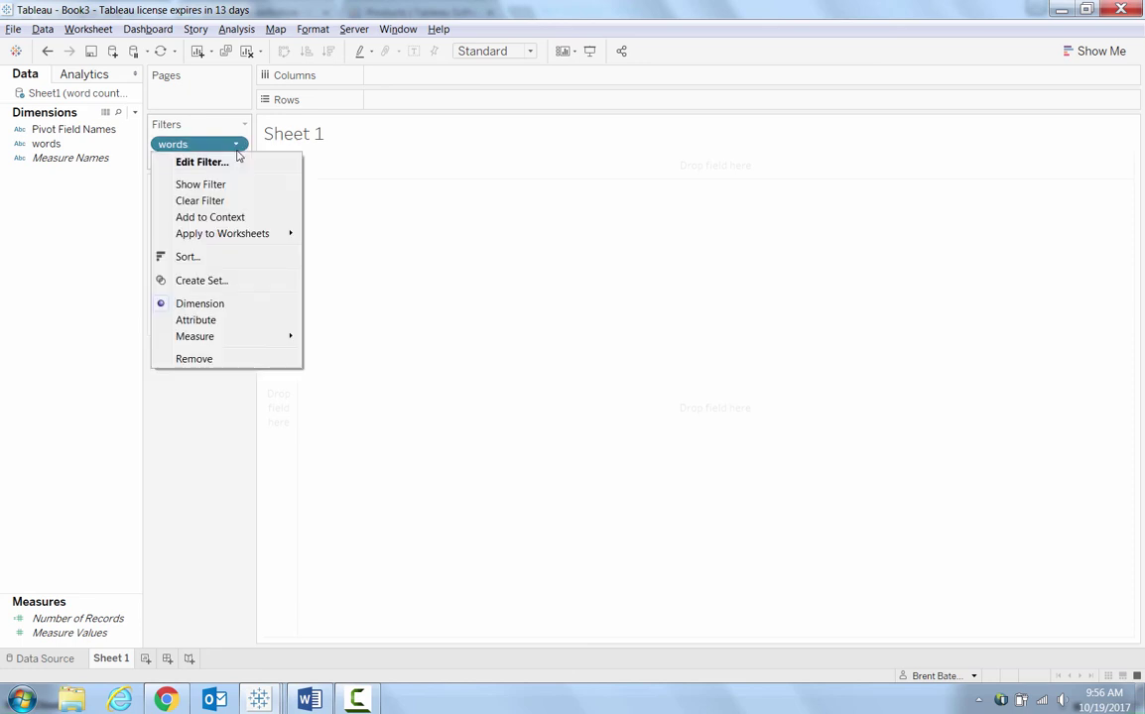
left_click(239, 161)
left_click(591, 152)
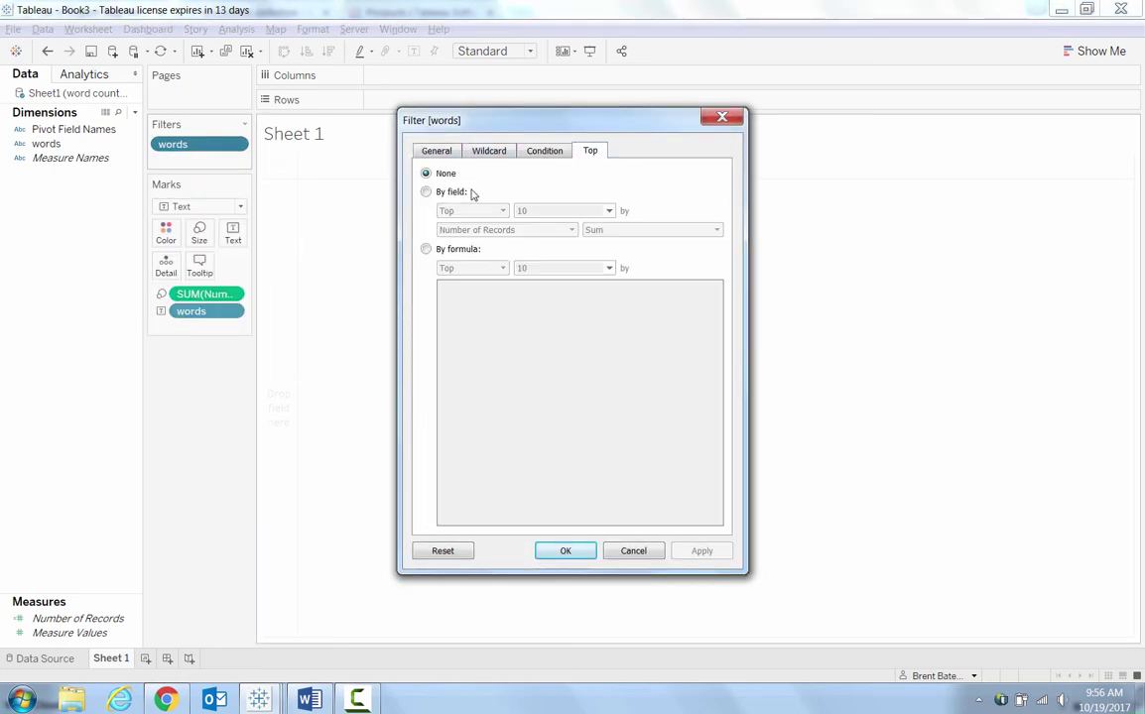
left_click(425, 192)
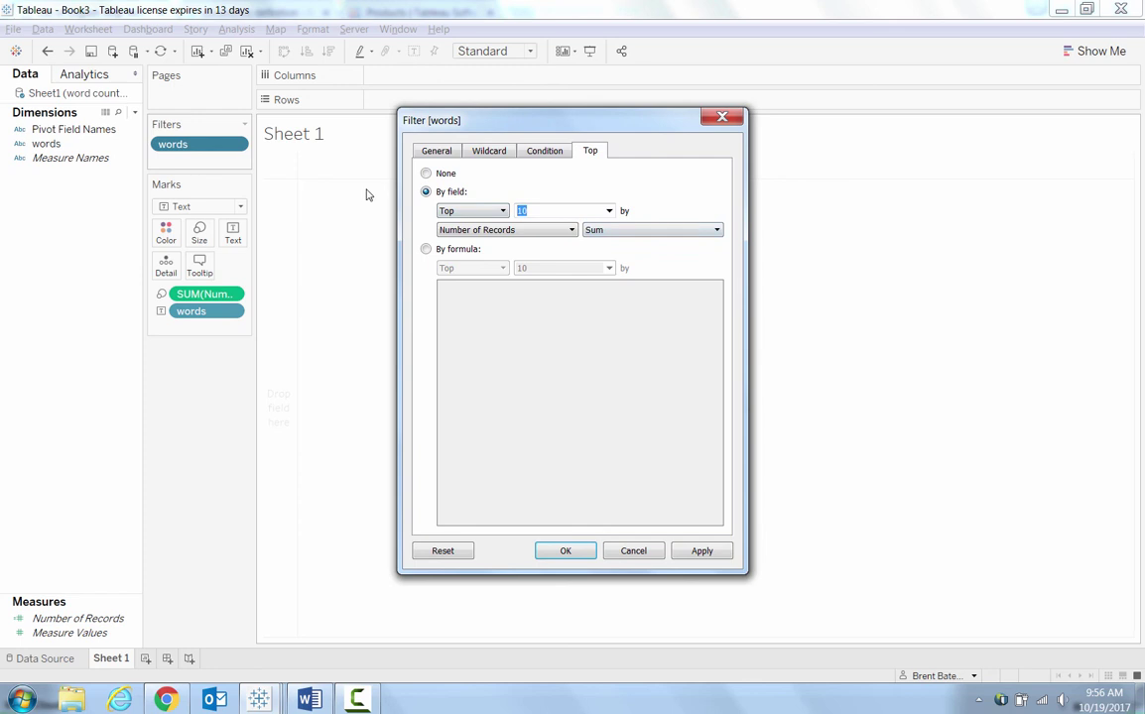
left_click(701, 551)
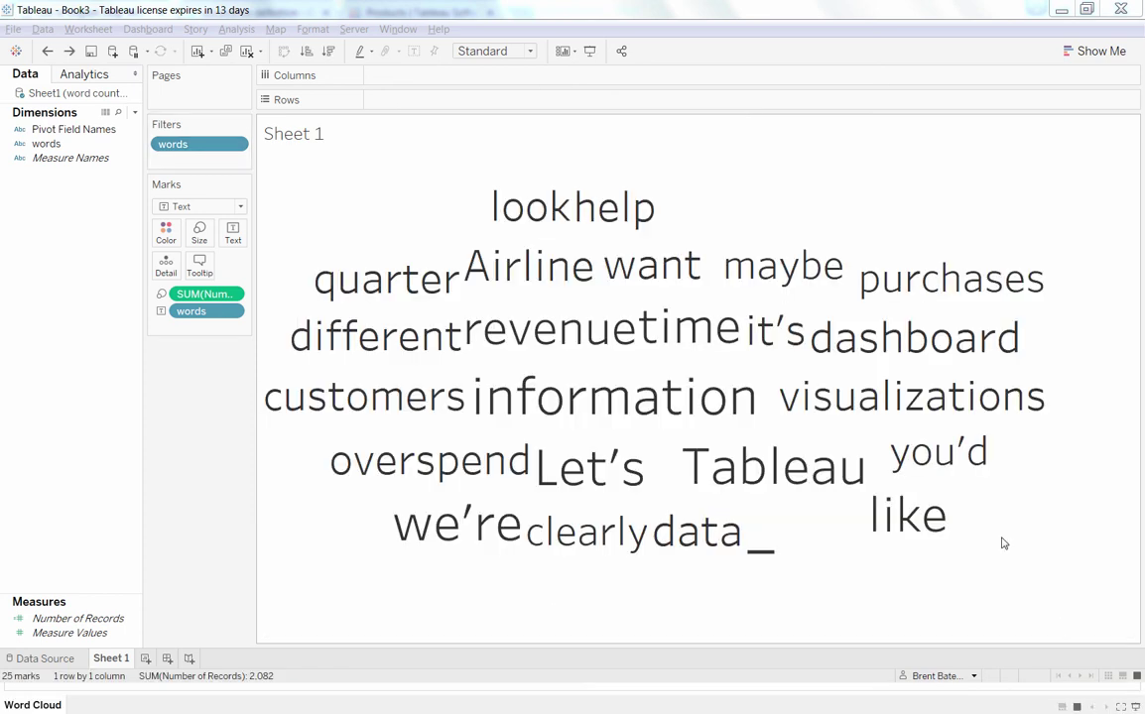
Step: Exclude the stray '_' mark from the word cloud, leaving the revenue word unchanged
left_click(766, 553)
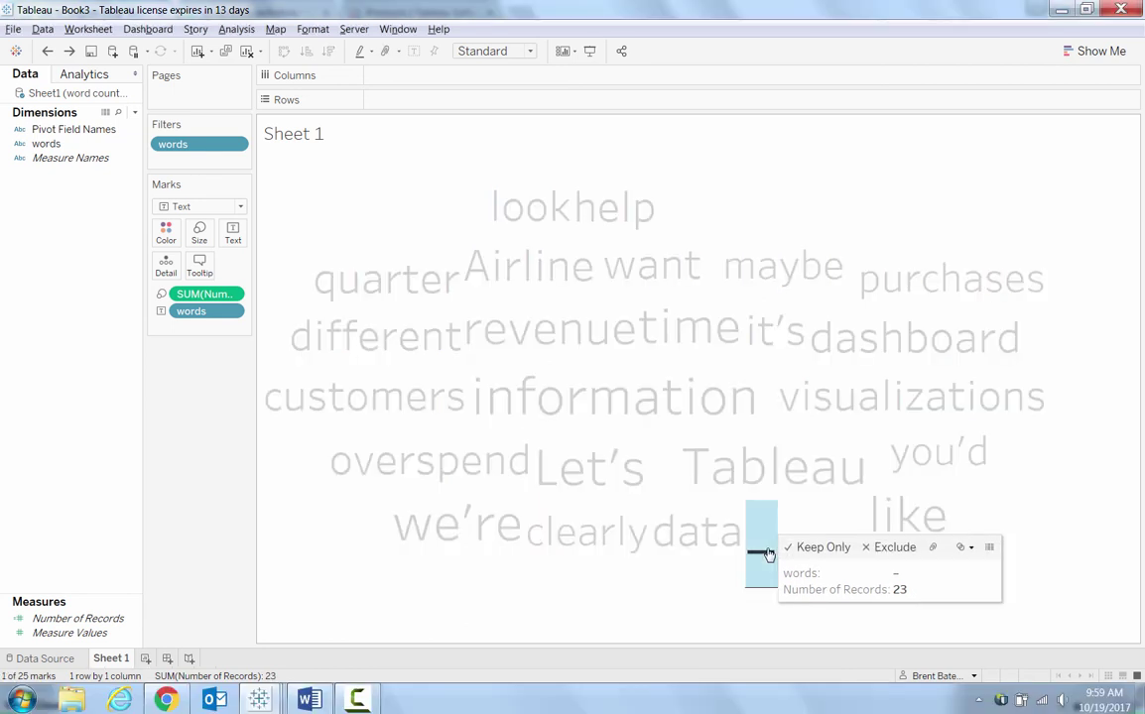
left_click(895, 548)
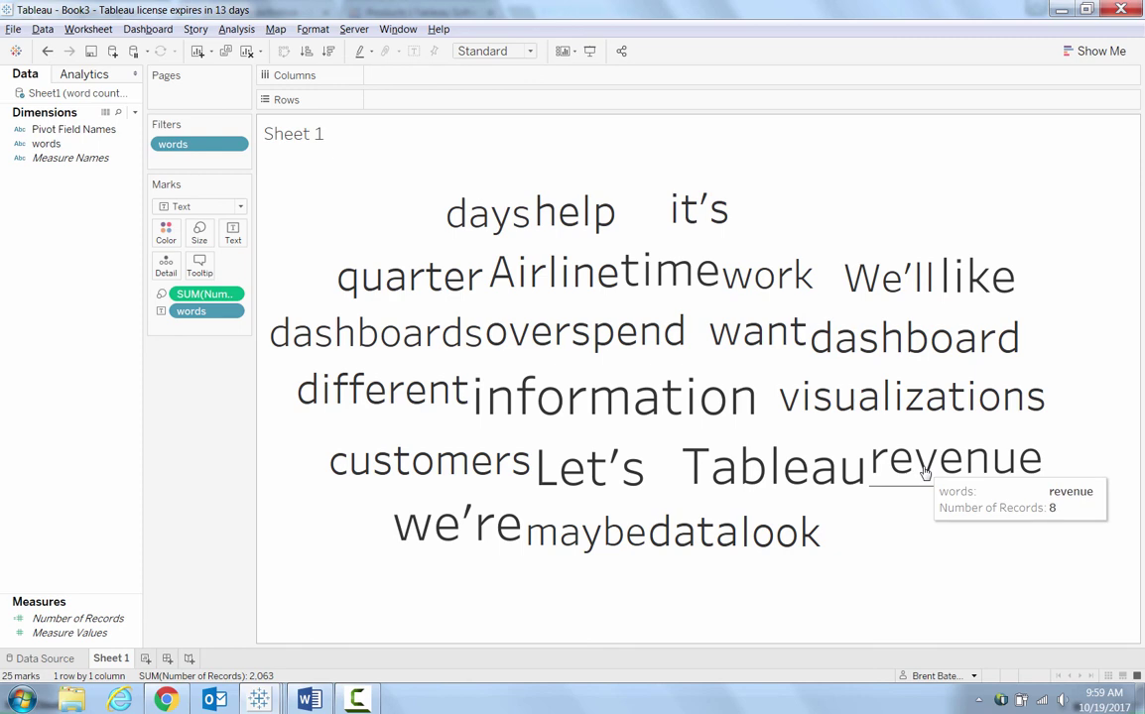
right_click(922, 474)
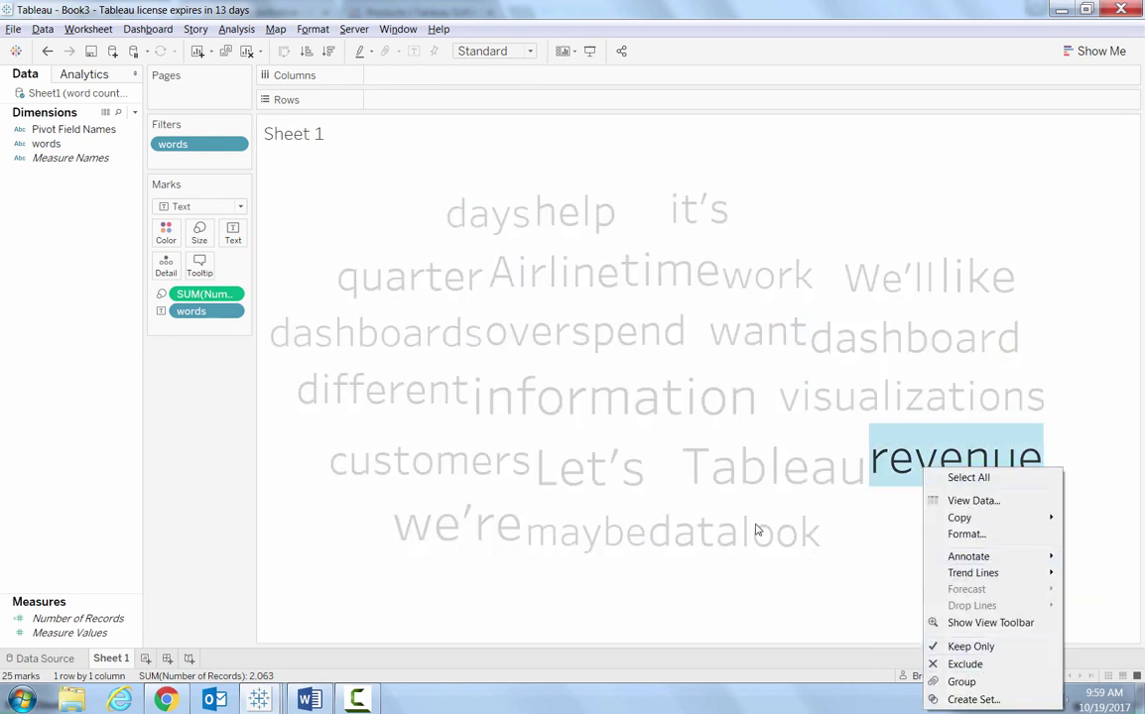
left_click(848, 592)
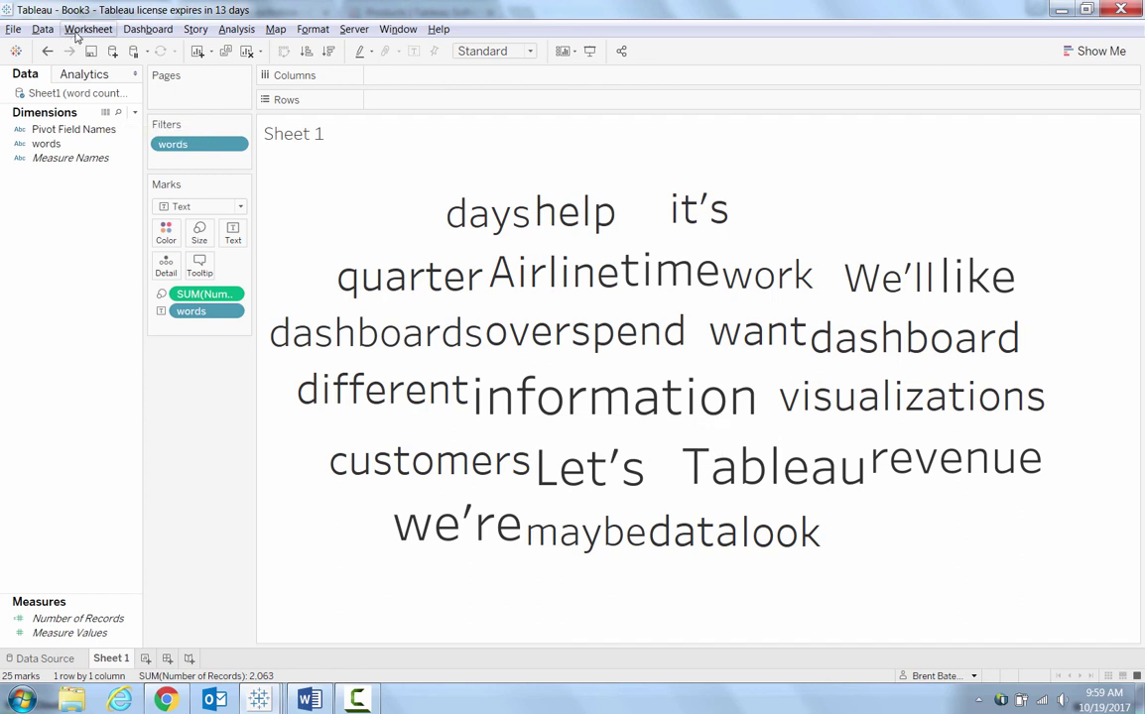
left_click(353, 31)
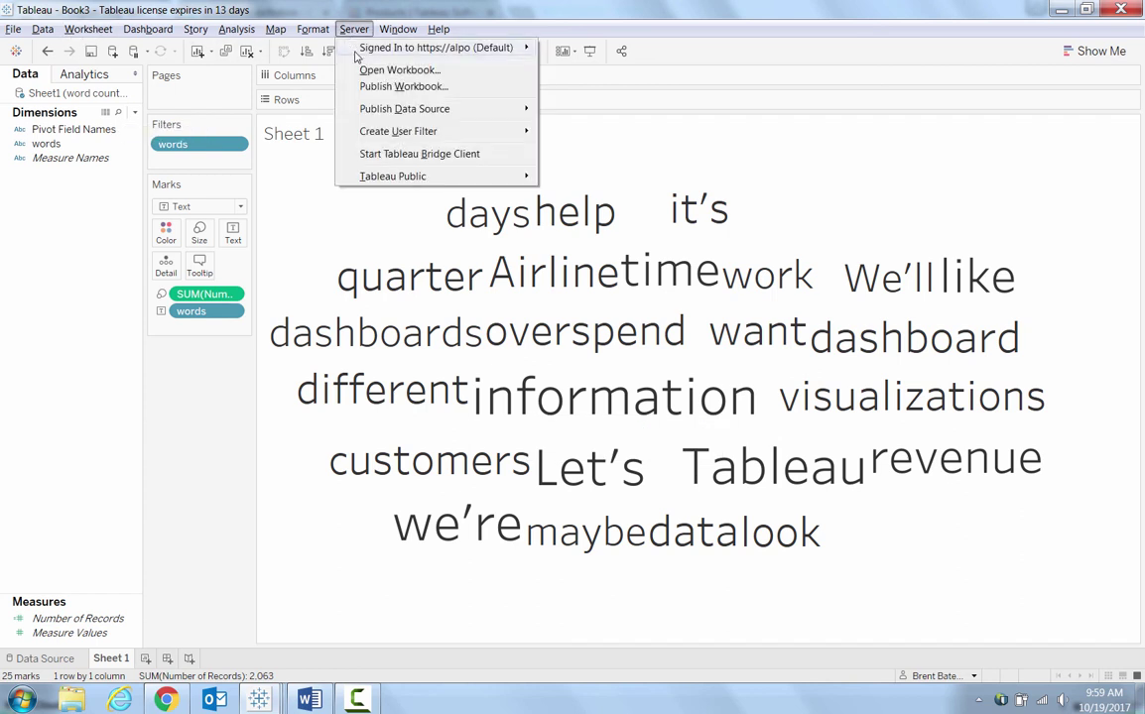
left_click(359, 552)
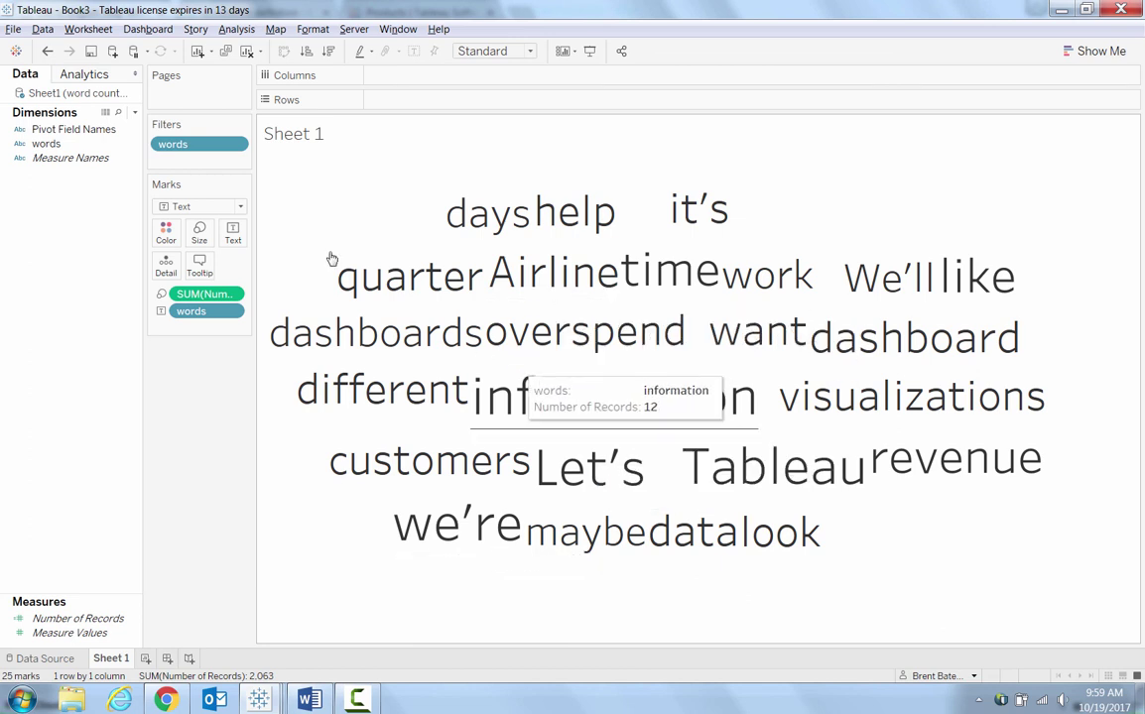
left_click(88, 29)
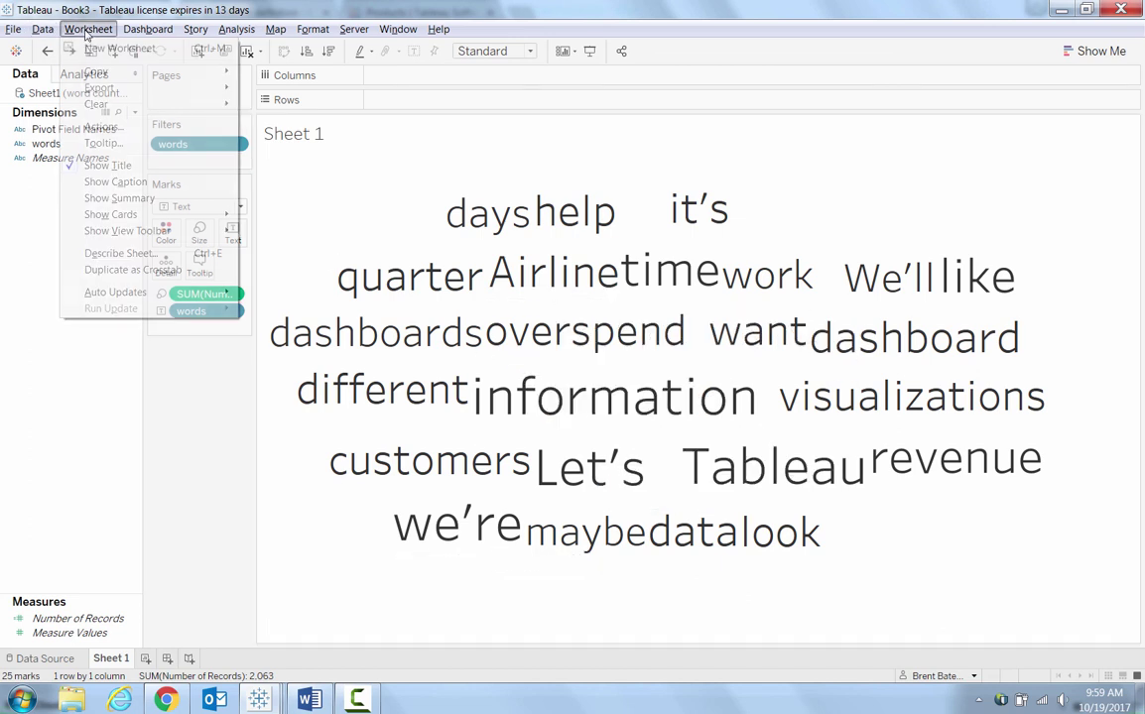
mouse_move(116, 91)
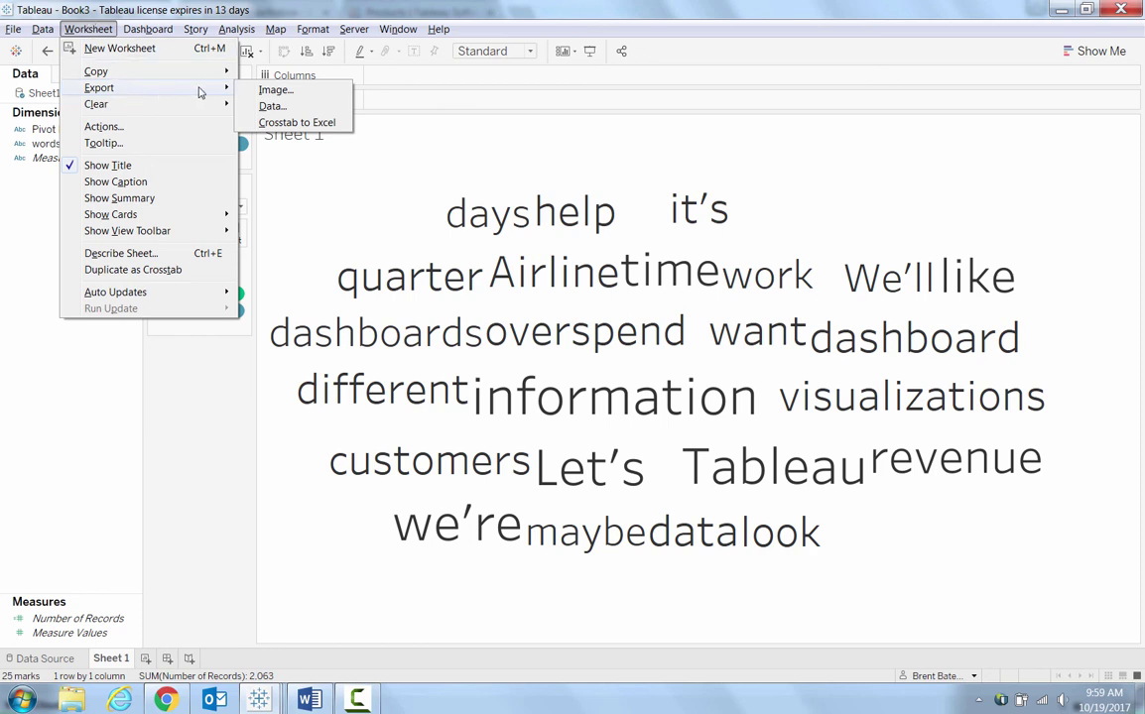
left_click(406, 185)
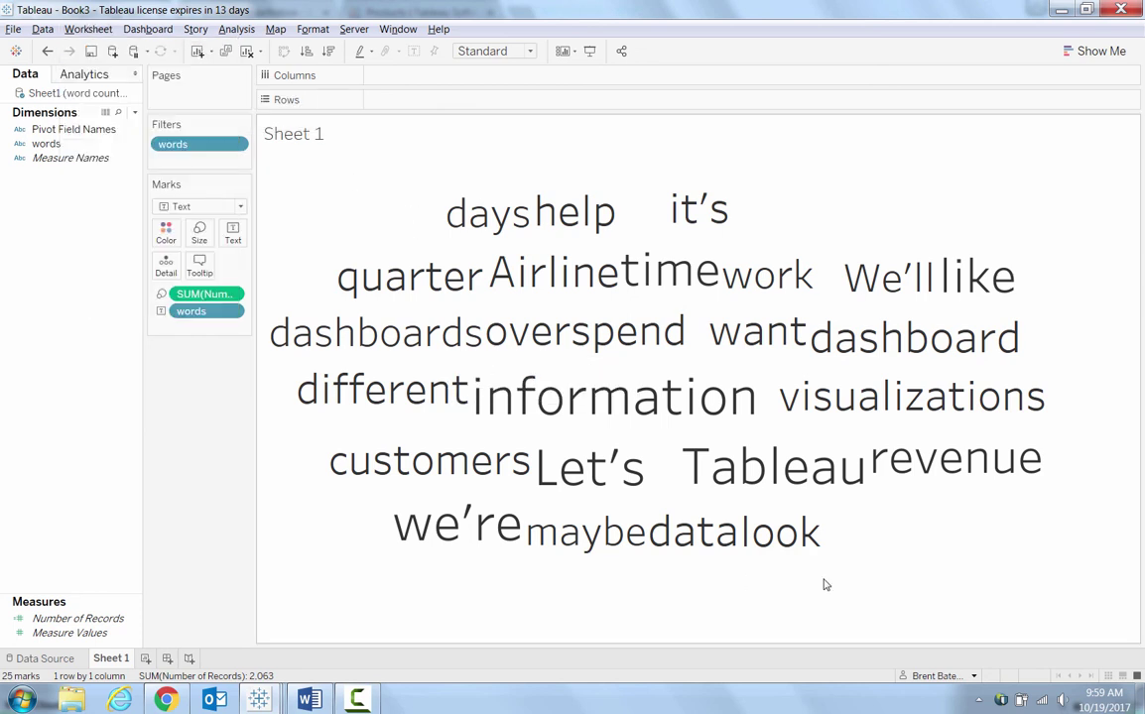